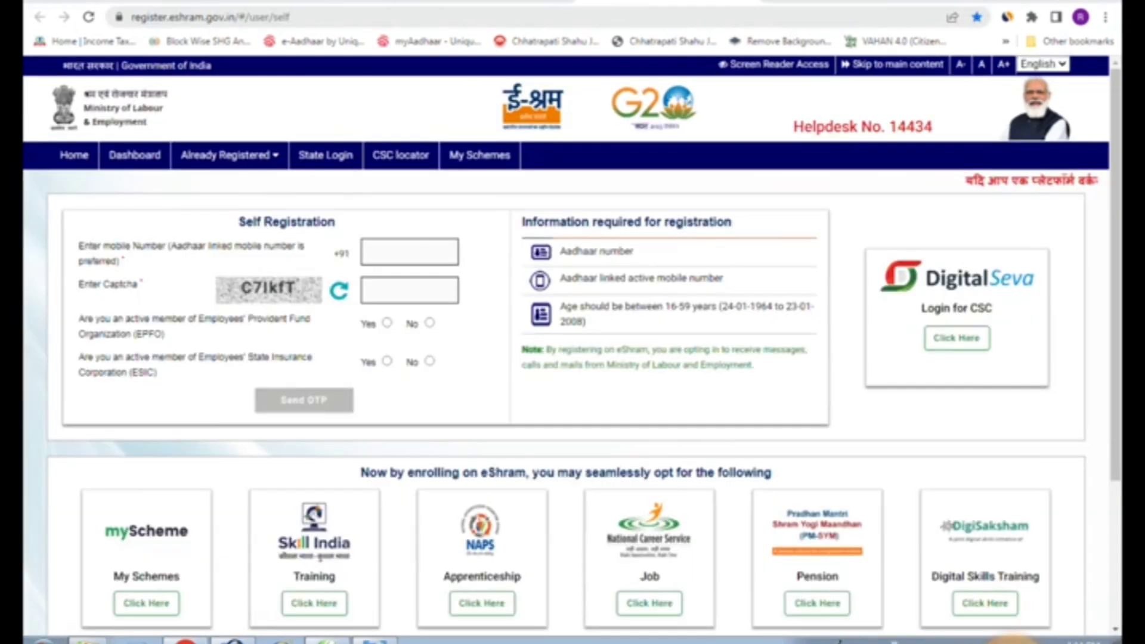
# - Activate screen annotation and draw red arrows to the Self Registration heading, mobile number field, captcha image and captcha entry field
pyautogui.click(1012, 640)
pyautogui.click(1072, 522)
pyautogui.moveTo(101, 171); pyautogui.dragTo(230, 225)
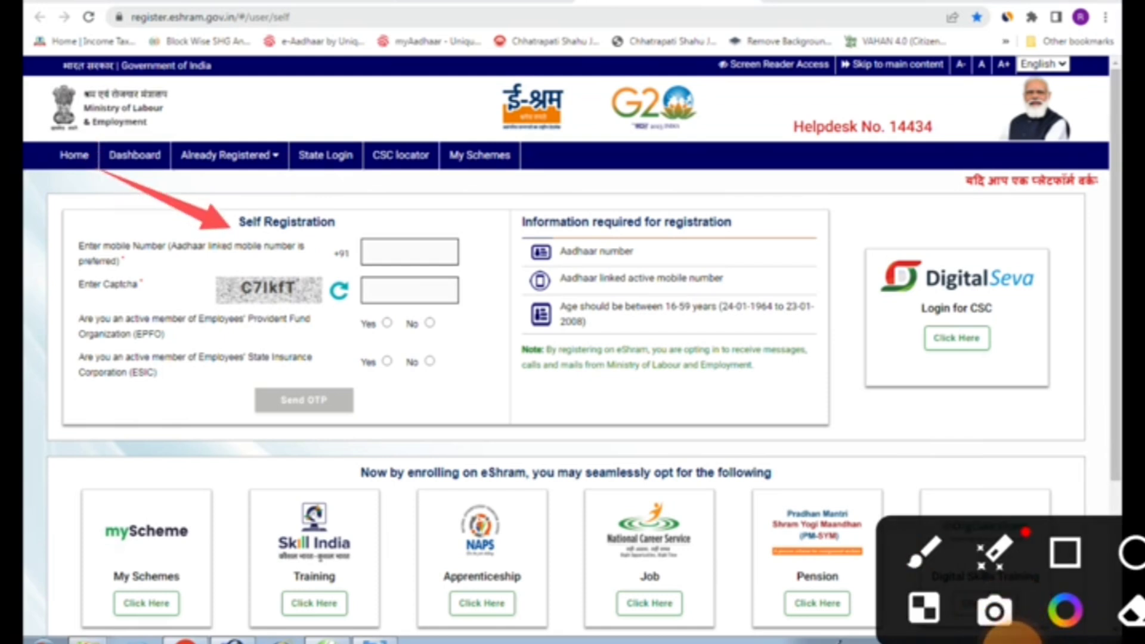
pyautogui.moveTo(325, 201); pyautogui.dragTo(410, 251)
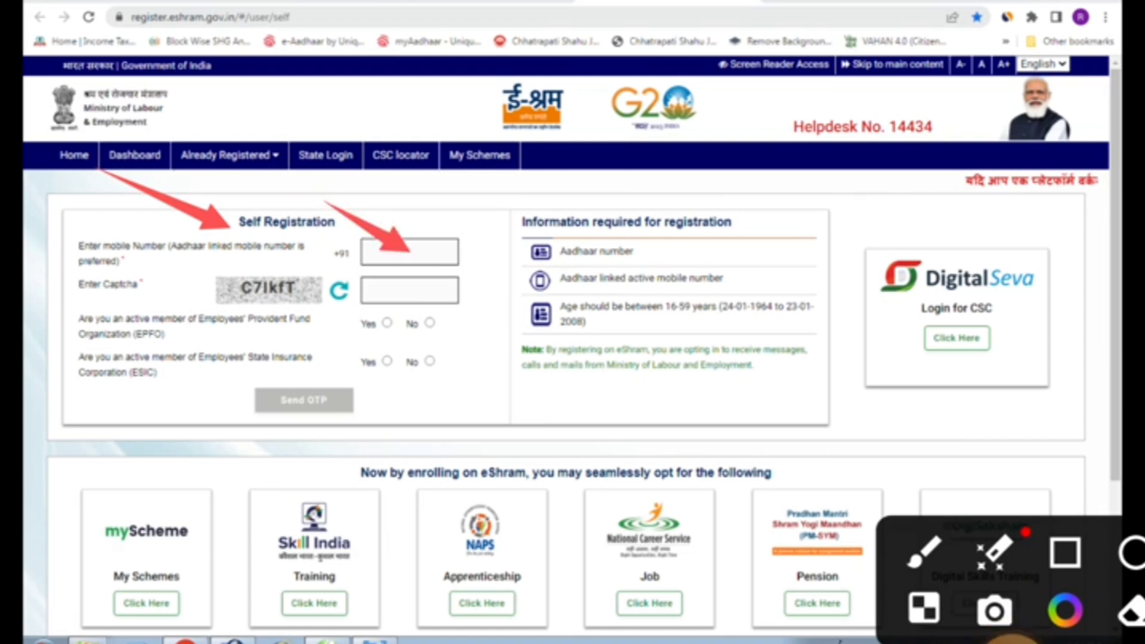
pyautogui.moveTo(146, 278); pyautogui.dragTo(254, 294)
pyautogui.moveTo(553, 246); pyautogui.dragTo(411, 290)
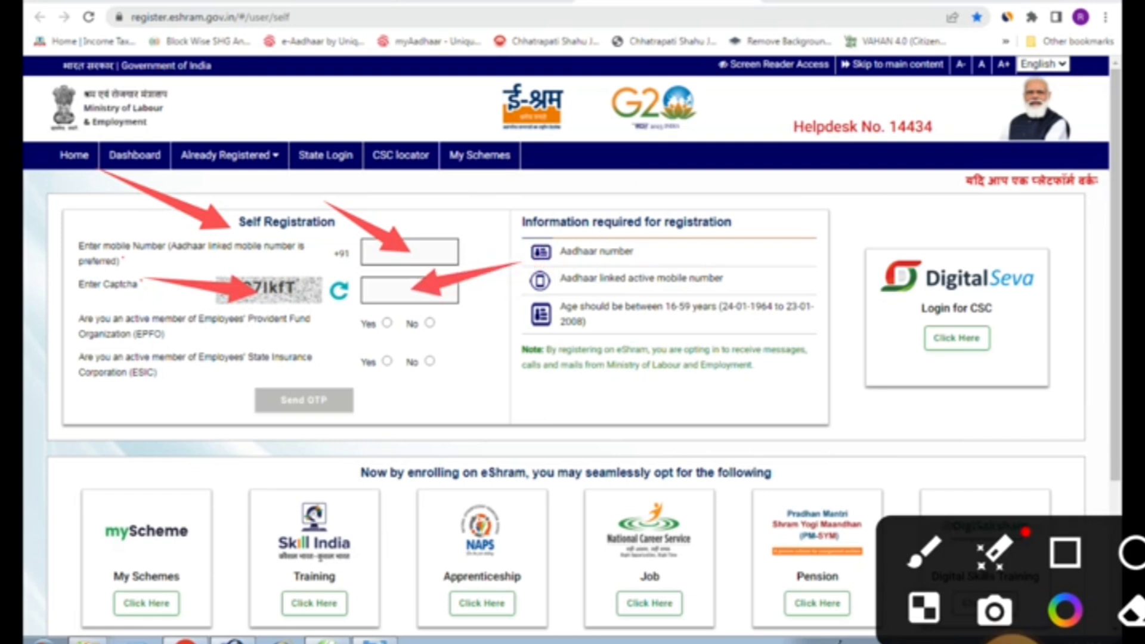
# - Draw red arrows to the EPFO and ESIC membership questions, their Yes/No answers and the Send OTP button
pyautogui.moveTo(4, 267); pyautogui.dragTo(89, 323)
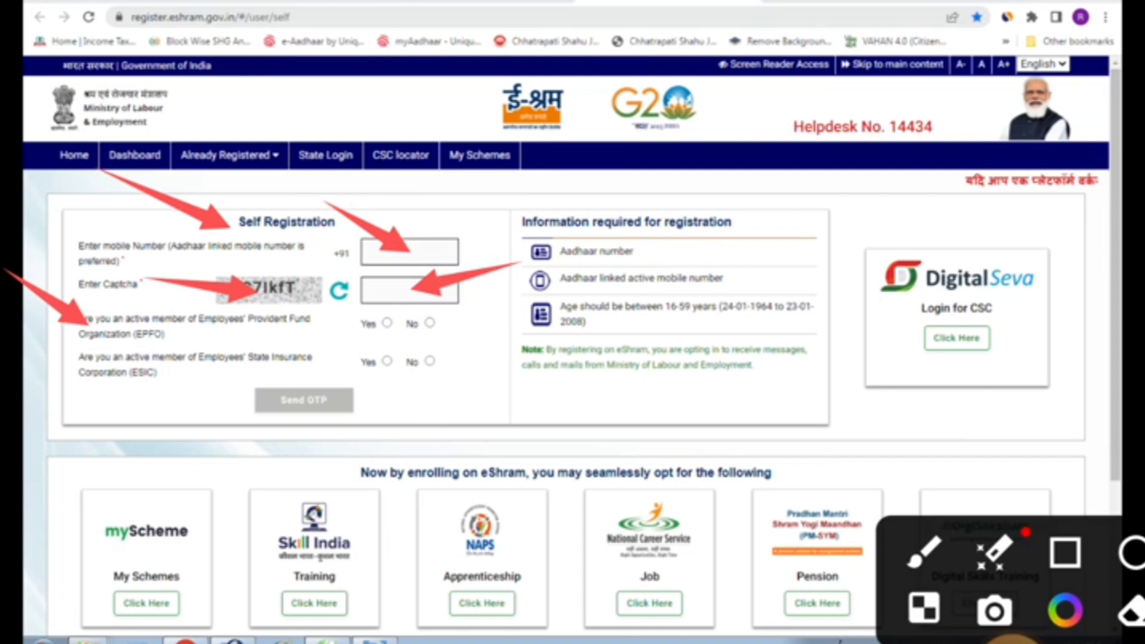
pyautogui.moveTo(496, 282); pyautogui.dragTo(410, 335)
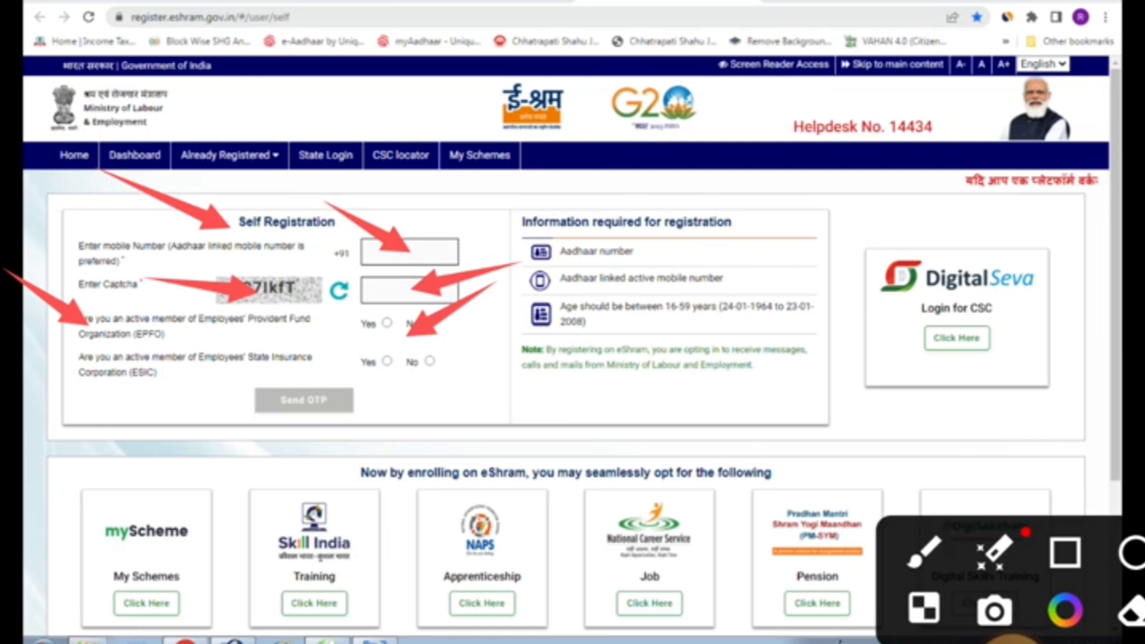
pyautogui.moveTo(1, 393); pyautogui.dragTo(71, 371)
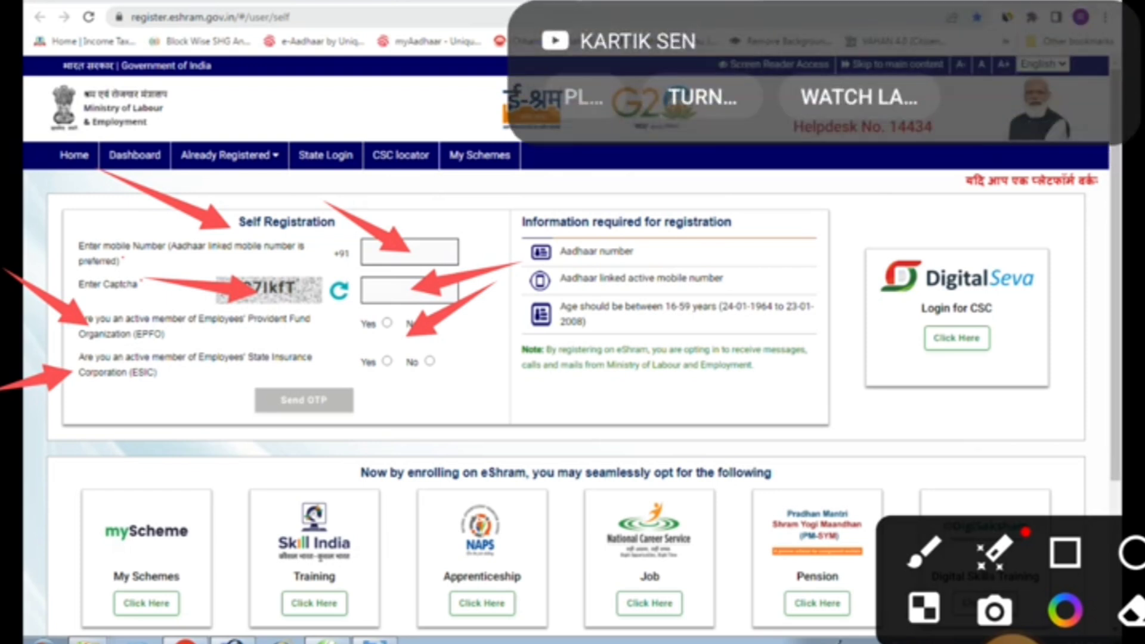
pyautogui.moveTo(500, 328); pyautogui.dragTo(416, 367)
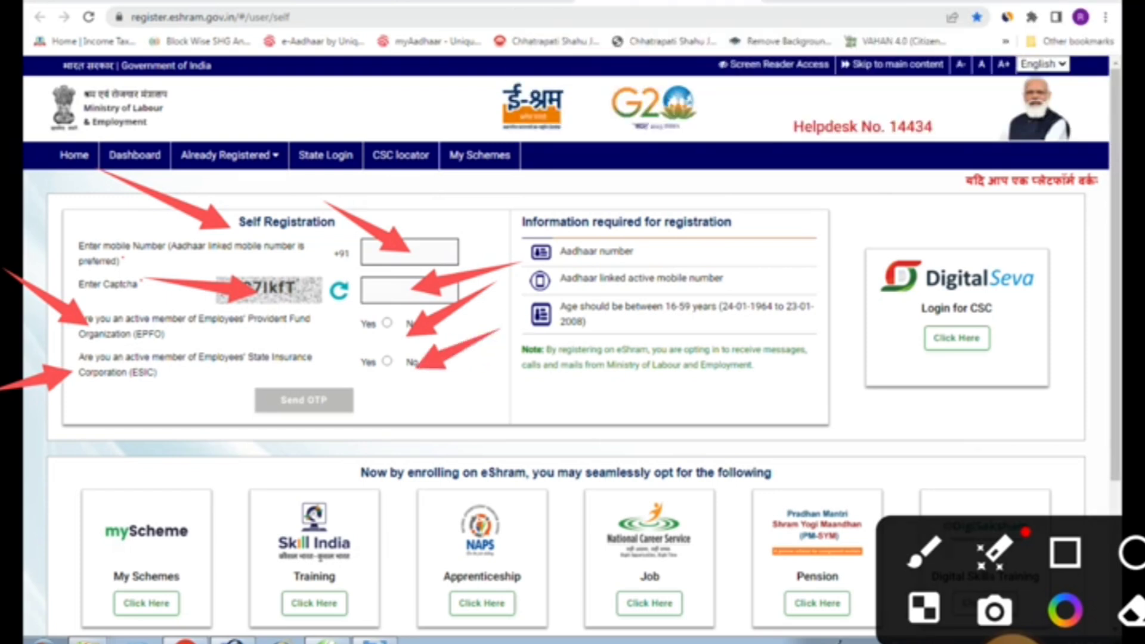
pyautogui.moveTo(132, 388); pyautogui.dragTo(289, 398)
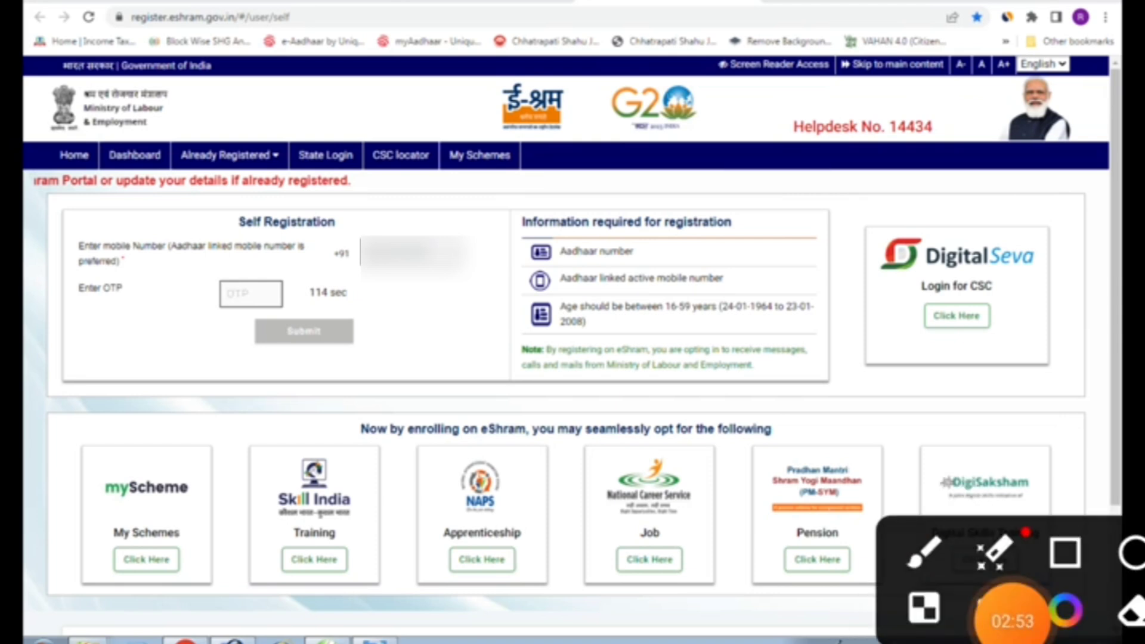
# - Mark the OTP entry field and the Submit button of the Self Registration form with red arrows
pyautogui.moveTo(64, 359); pyautogui.dragTo(232, 300)
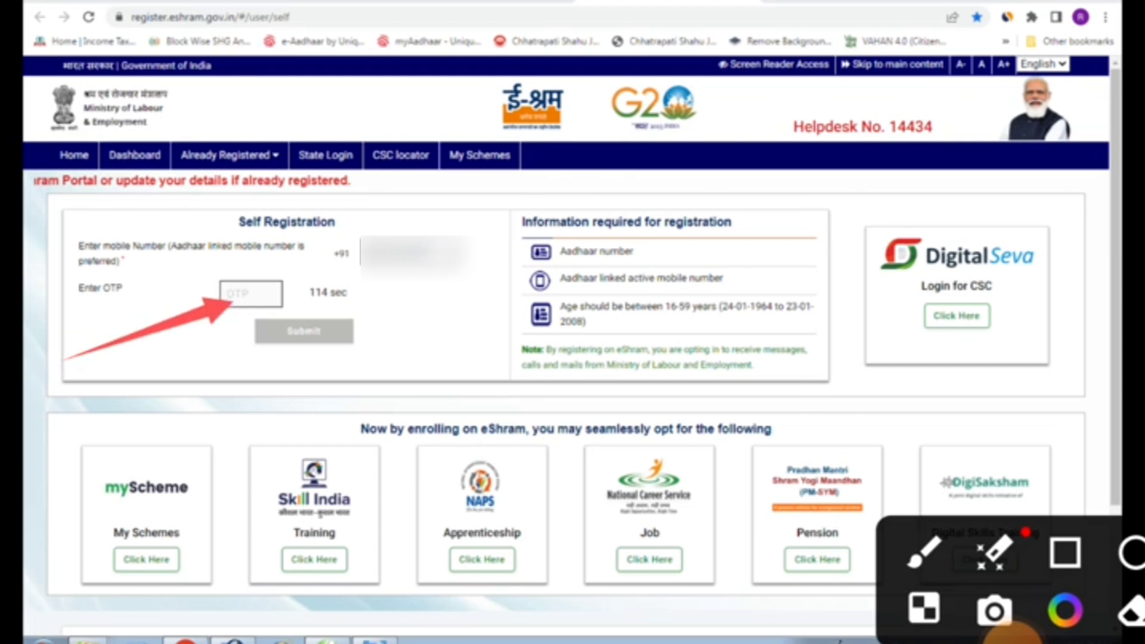
pyautogui.moveTo(156, 376); pyautogui.dragTo(284, 338)
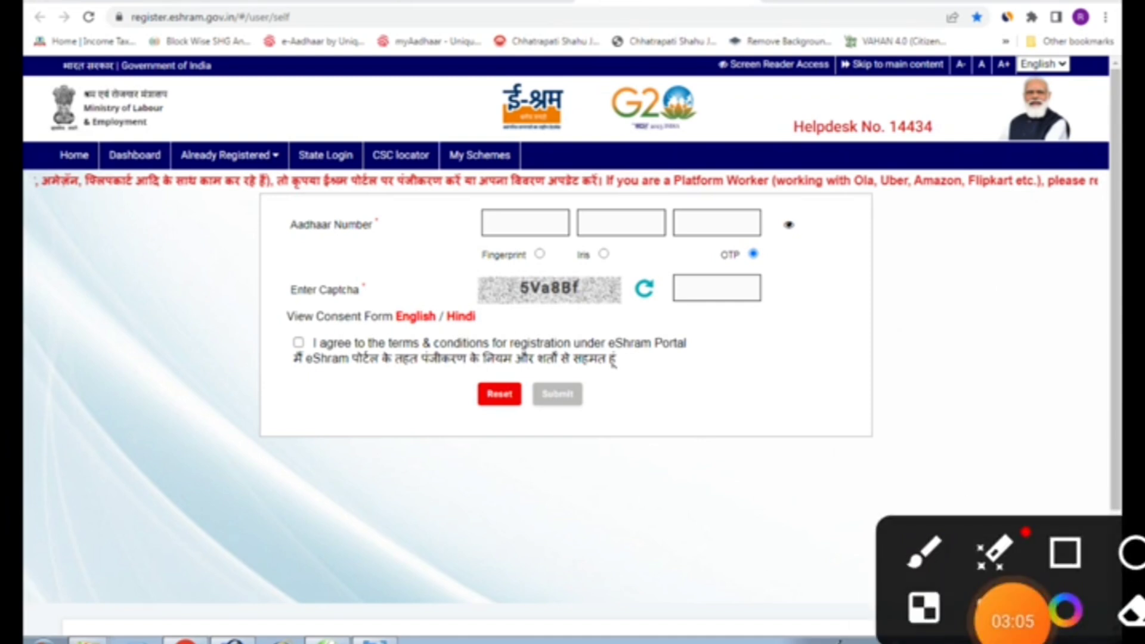
# - Draw red arrows to the Aadhaar Number field and the Fingerprint, Iris and OTP verification options
pyautogui.moveTo(344, 234); pyautogui.dragTo(500, 223)
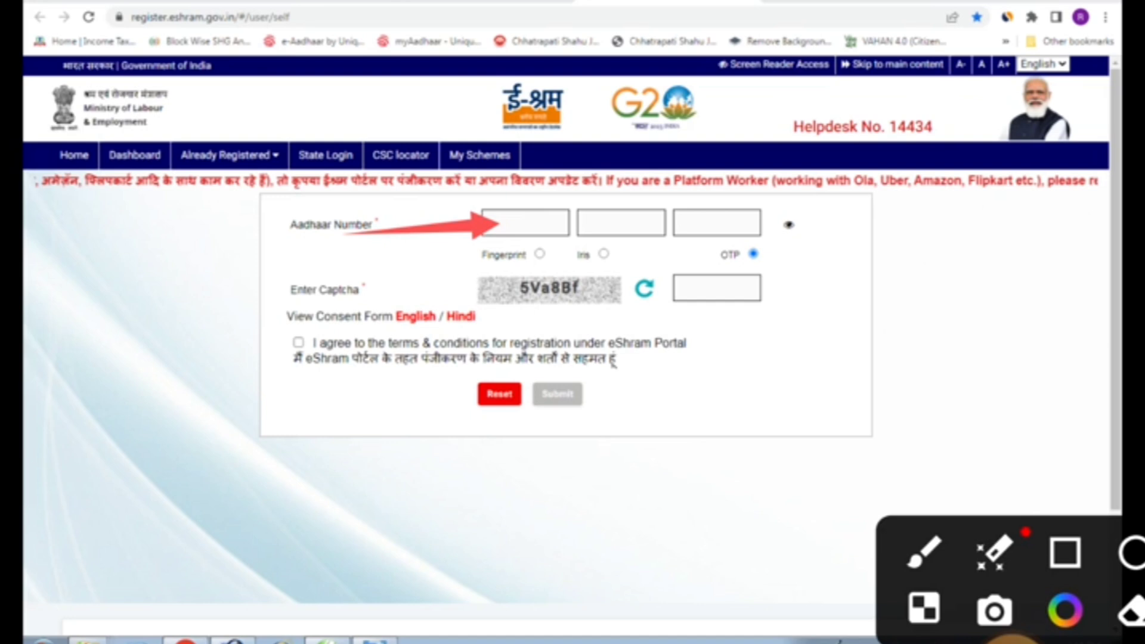
pyautogui.moveTo(375, 263); pyautogui.dragTo(489, 257)
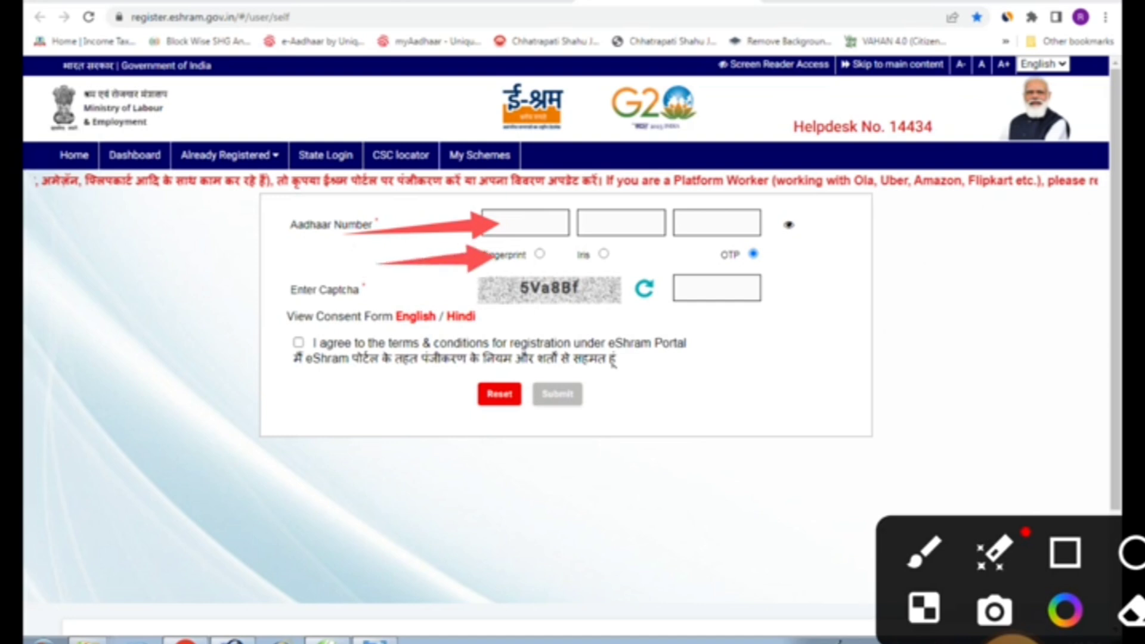
pyautogui.moveTo(560, 202); pyautogui.dragTo(588, 245)
pyautogui.moveTo(878, 243); pyautogui.dragTo(776, 254)
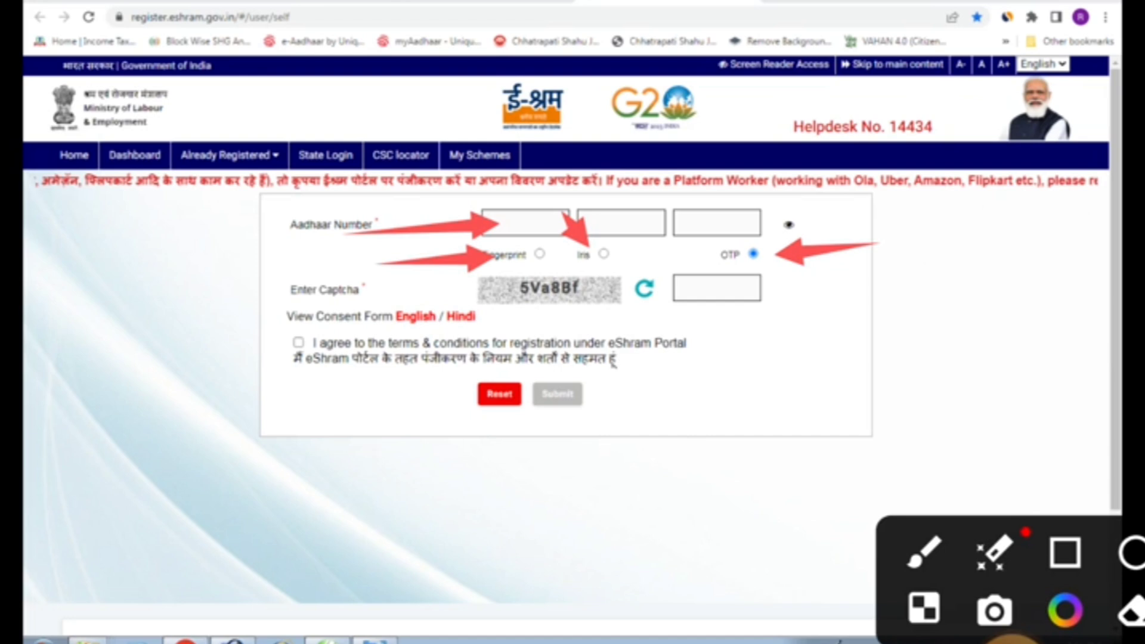
# - Draw red arrows to the Aadhaar form's captcha image, captcha entry field, terms and conditions checkbox and Submit button
pyautogui.moveTo(389, 284); pyautogui.dragTo(517, 285)
pyautogui.moveTo(952, 336); pyautogui.dragTo(719, 298)
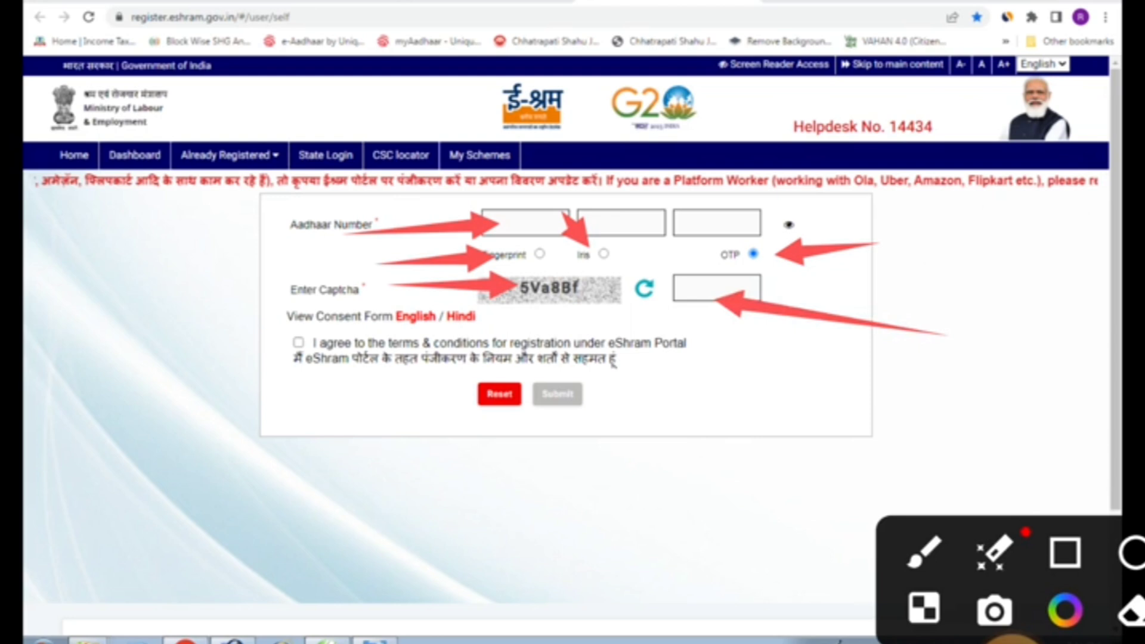
pyautogui.moveTo(154, 275)
pyautogui.mouseDown()
pyautogui.moveTo(138, 267)
pyautogui.moveTo(256, 312)
pyautogui.moveTo(297, 342)
pyautogui.mouseUp()
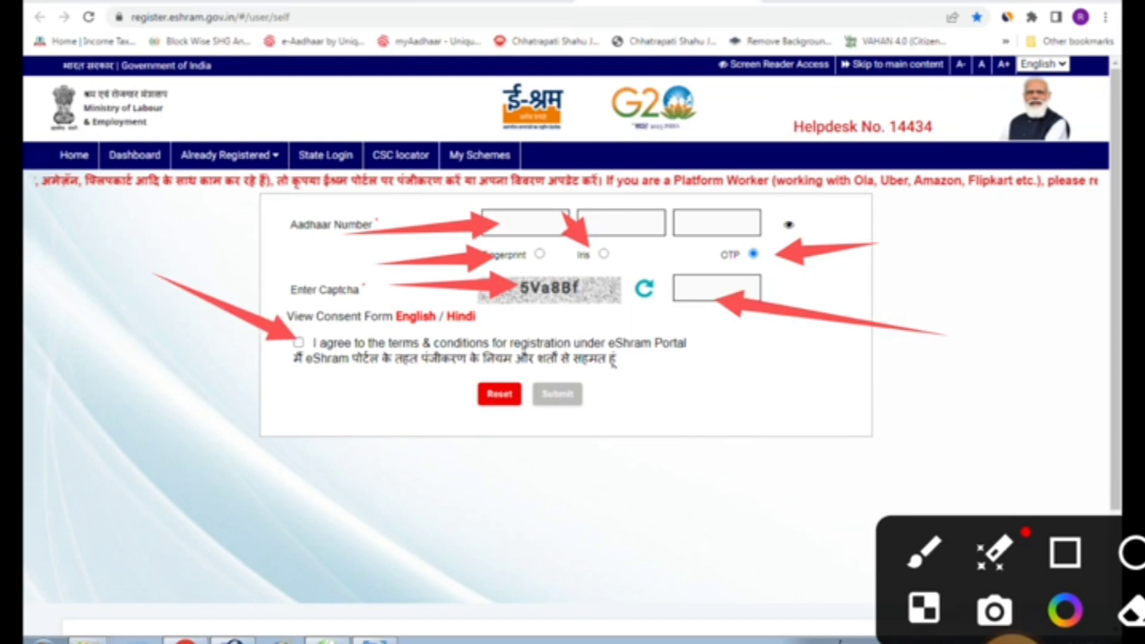
pyautogui.moveTo(782, 429); pyautogui.dragTo(587, 396)
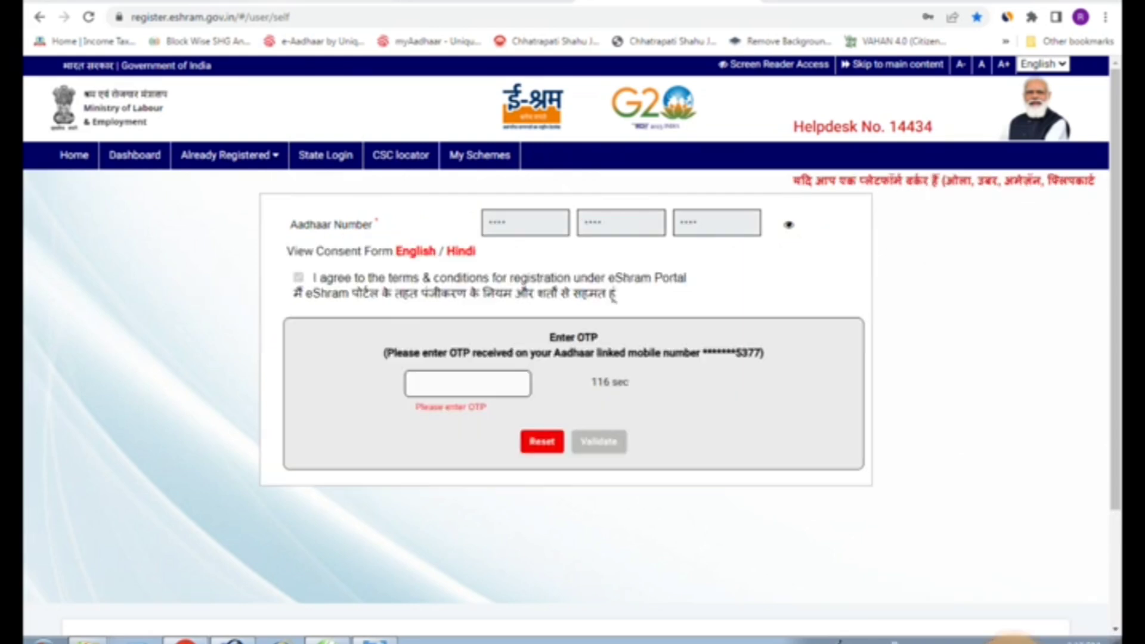
# - Activate screen annotation and mark the Aadhaar OTP entry field and the Validate button with red arrows
pyautogui.click(1013, 636)
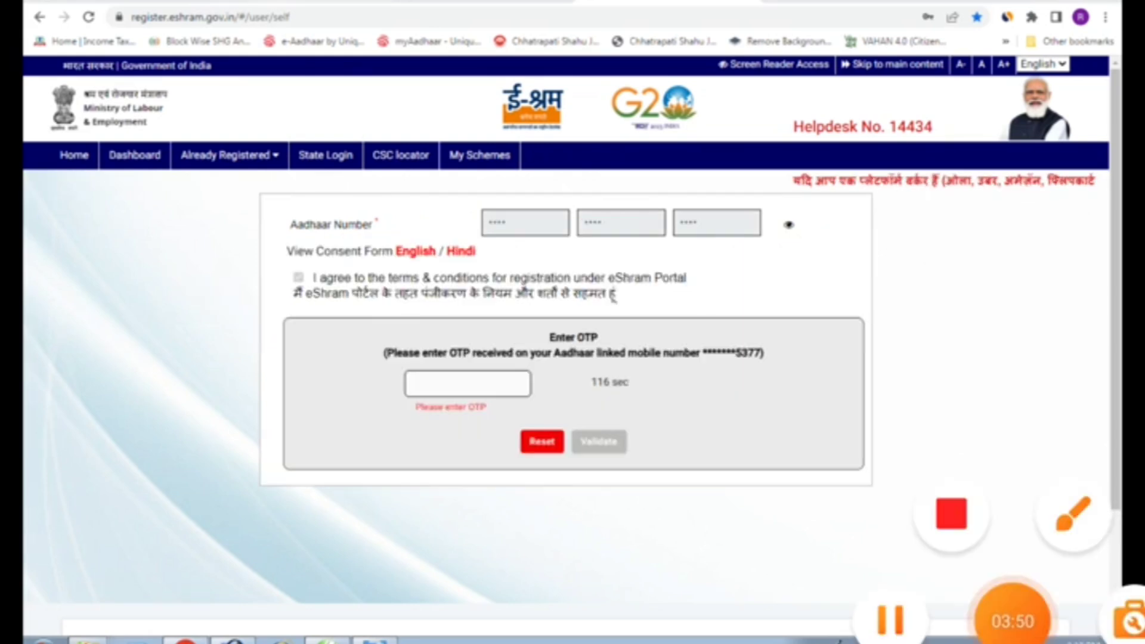
pyautogui.click(1069, 518)
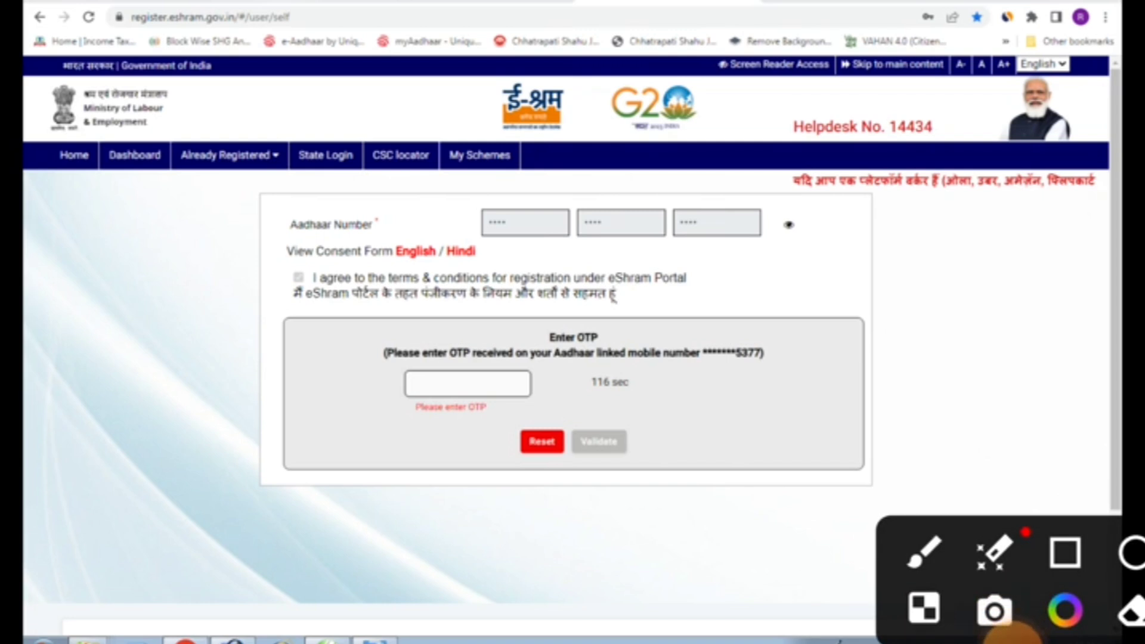
pyautogui.moveTo(295, 329); pyautogui.dragTo(437, 377)
pyautogui.moveTo(847, 389); pyautogui.dragTo(617, 442)
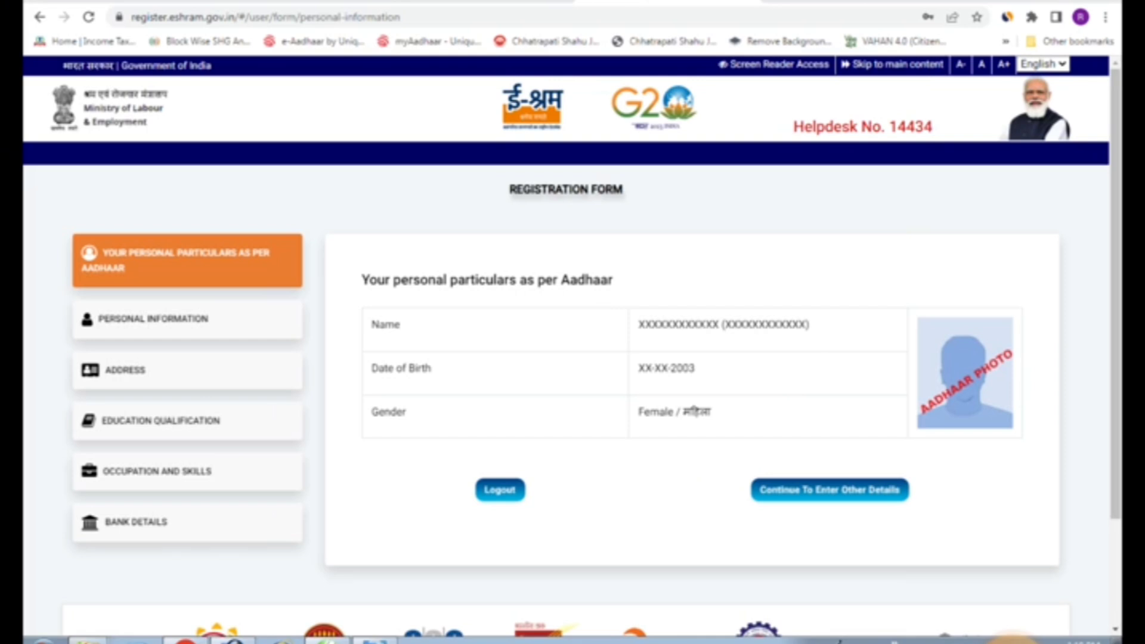
# - Draw red arrows to the Aadhaar name, date of birth, gender, Continue To Enter Other Details button and personal particulars section
pyautogui.click(1013, 635)
pyautogui.click(1071, 520)
pyautogui.click(925, 552)
pyautogui.moveTo(864, 244); pyautogui.dragTo(662, 322)
pyautogui.moveTo(499, 327); pyautogui.dragTo(626, 361)
pyautogui.moveTo(532, 386); pyautogui.dragTo(647, 422)
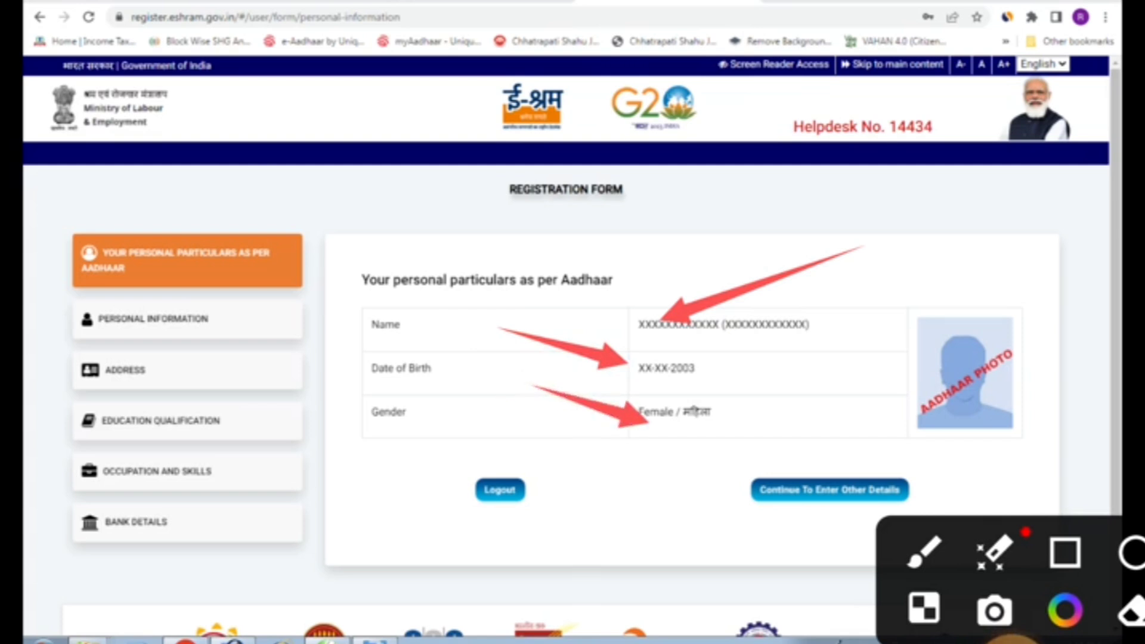
pyautogui.moveTo(558, 592); pyautogui.dragTo(790, 500)
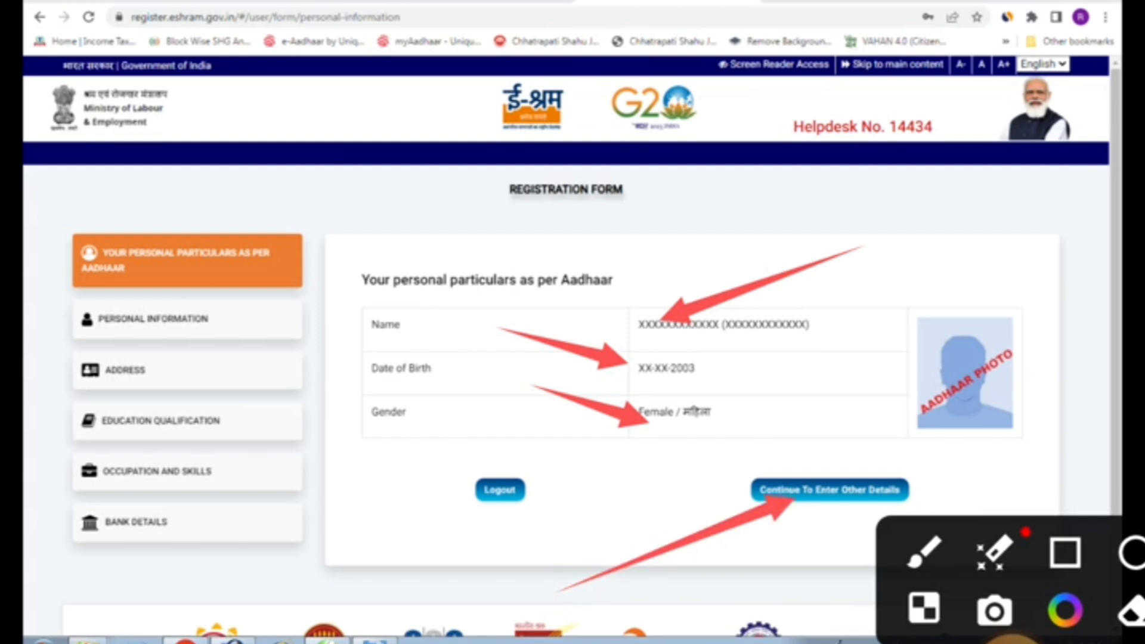
pyautogui.moveTo(338, 149); pyautogui.dragTo(173, 270)
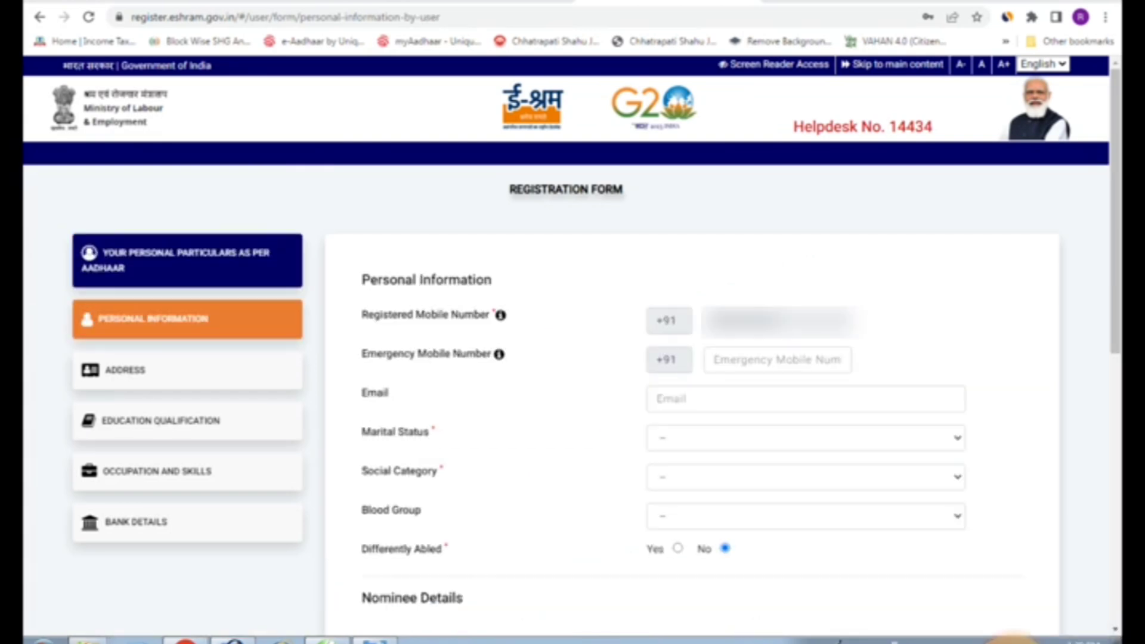
# - Activate screen annotation and draw red arrows to the Registered Mobile Number, Emergency Mobile Number and Email fields
pyautogui.click(1013, 638)
pyautogui.click(1072, 517)
pyautogui.click(925, 551)
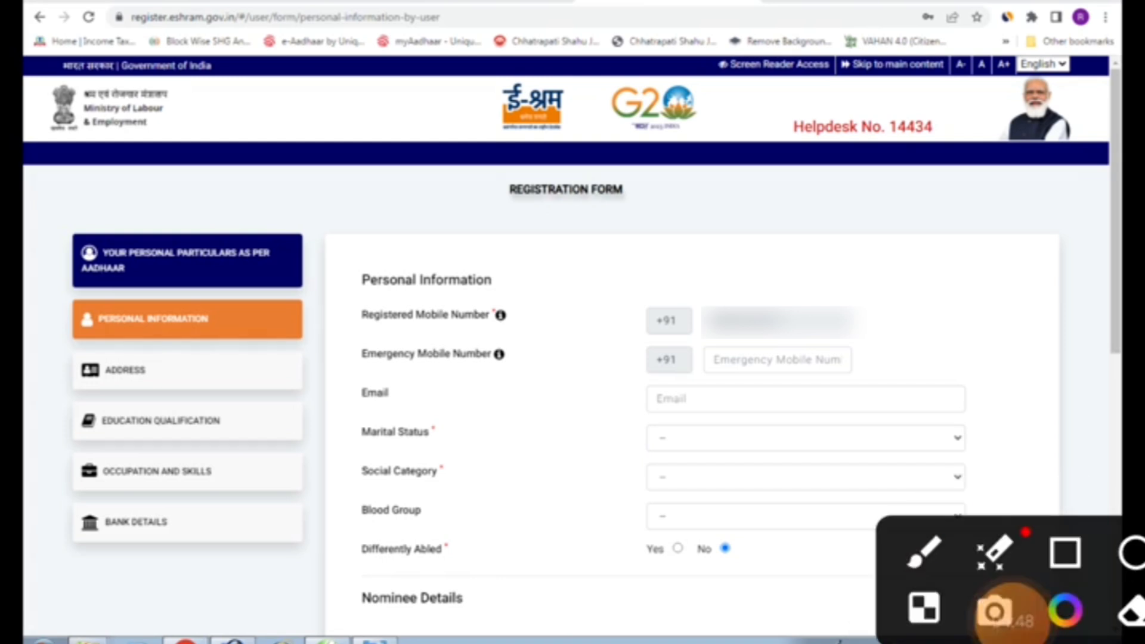
pyautogui.moveTo(946, 227); pyautogui.dragTo(753, 304)
pyautogui.moveTo(1010, 312); pyautogui.dragTo(782, 359)
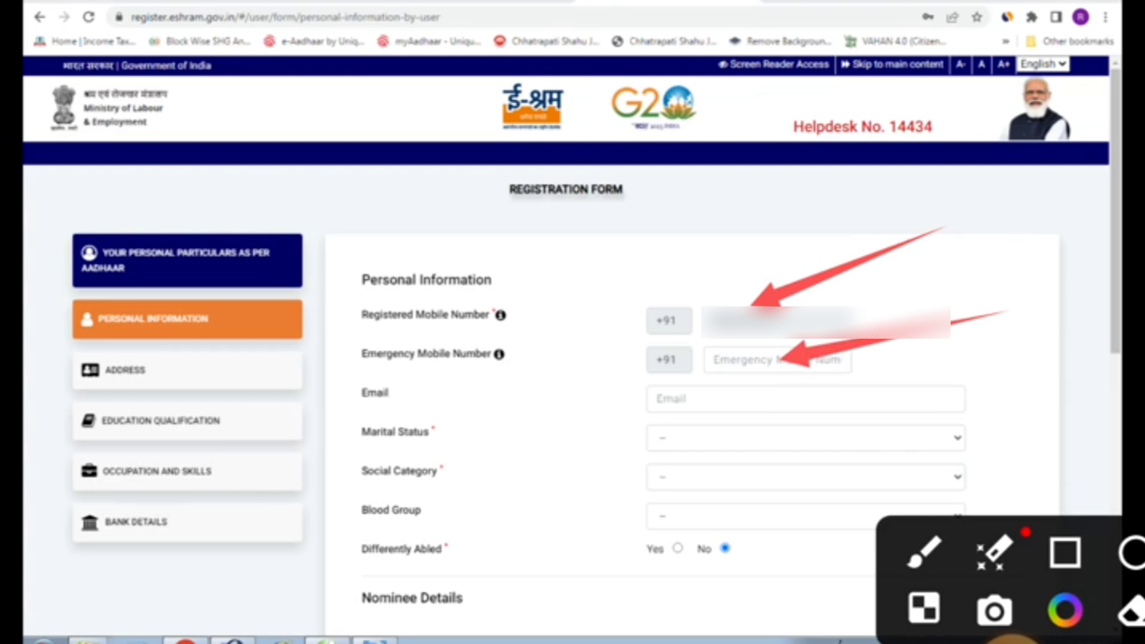
pyautogui.moveTo(513, 403); pyautogui.dragTo(637, 396)
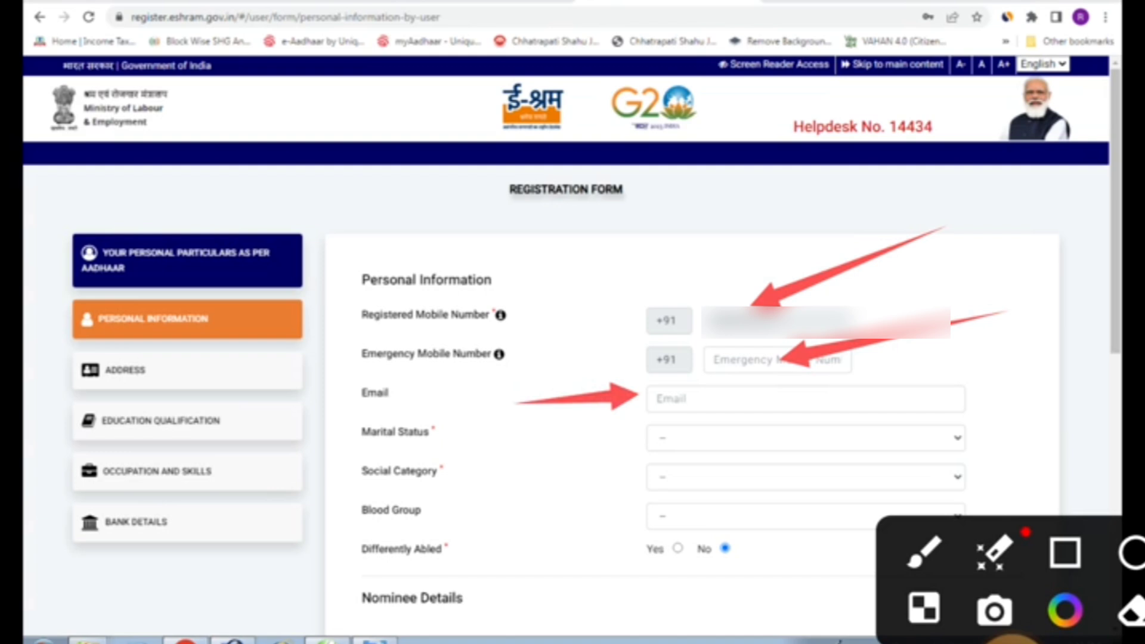
# - Draw red arrows to the Marital Status, Social Category, Blood Group and Differently Abled fields
pyautogui.moveTo(504, 430); pyautogui.dragTo(659, 437)
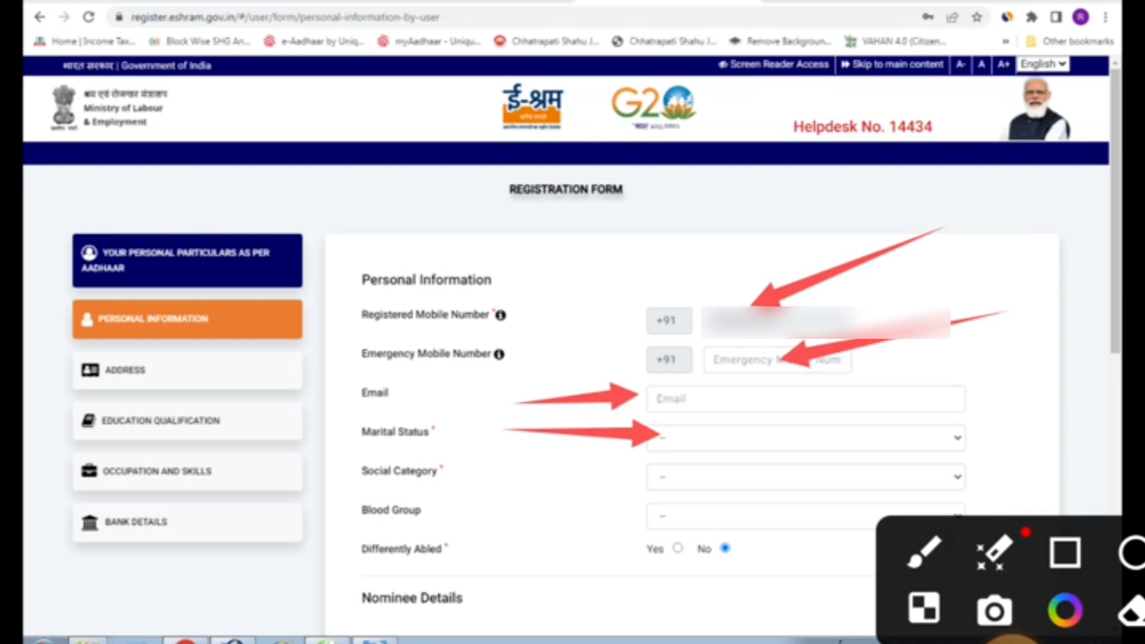
pyautogui.moveTo(510, 468); pyautogui.dragTo(643, 476)
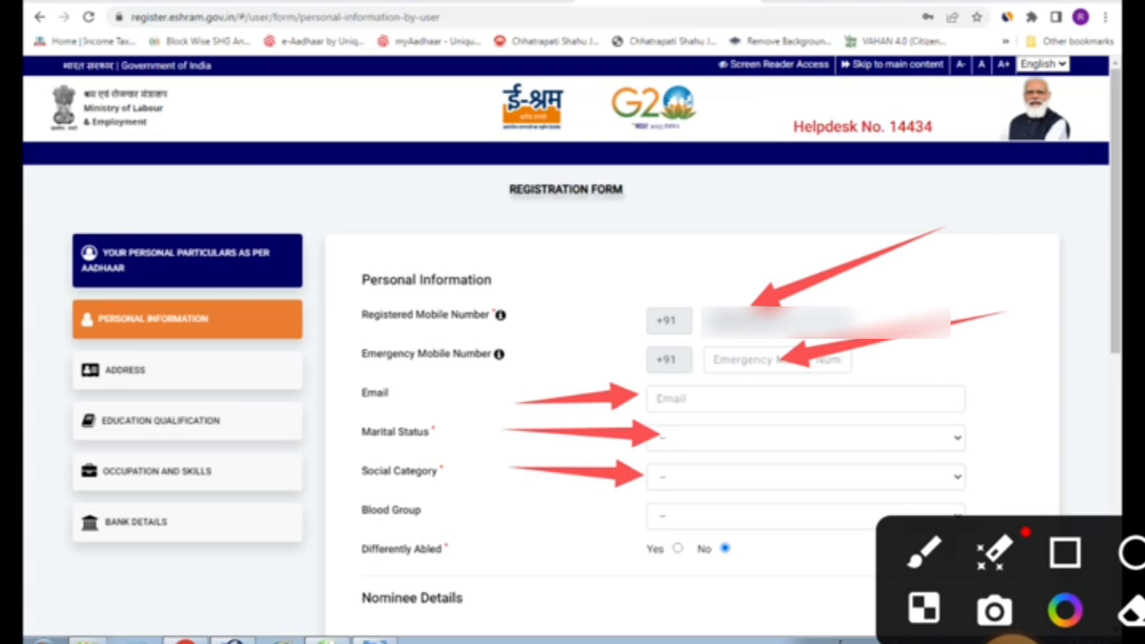
pyautogui.moveTo(515, 503); pyautogui.dragTo(646, 514)
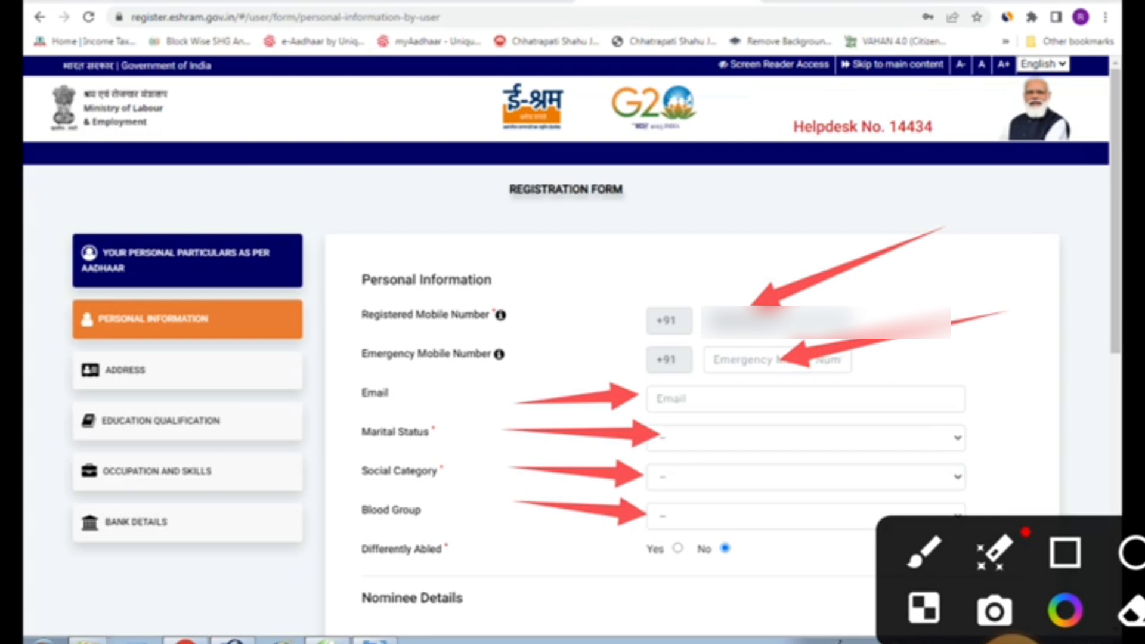
pyautogui.moveTo(498, 533); pyautogui.dragTo(631, 548)
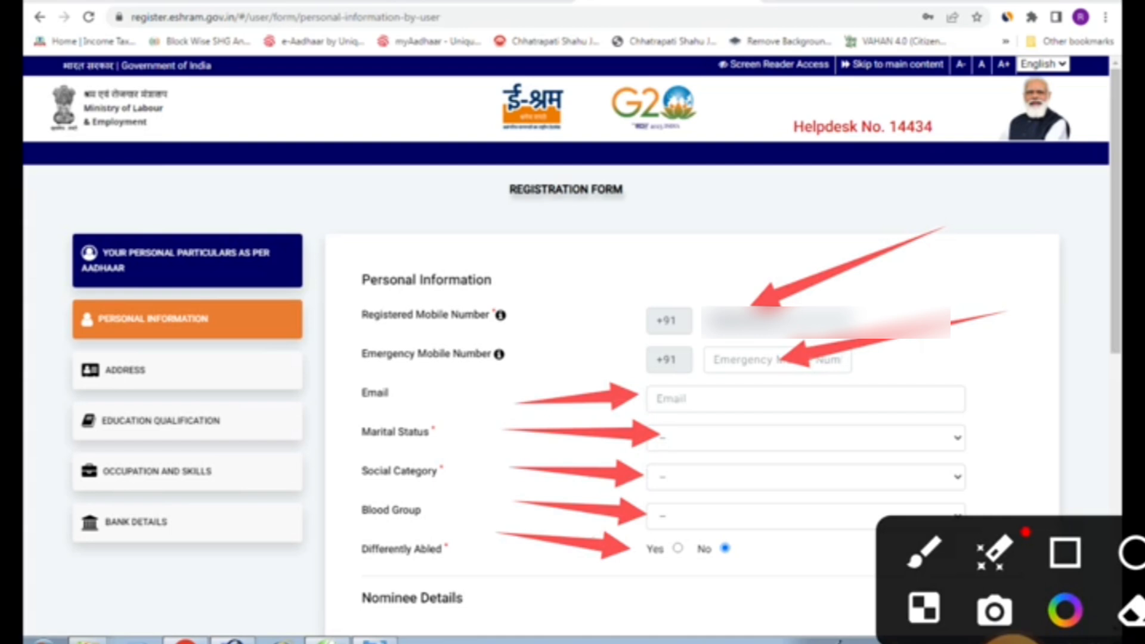
# - Mark the nominee's name, date of birth, gender, relationship, address and mobile fields with red arrows under Nominee Details
pyautogui.scroll(-8, 573, 323)
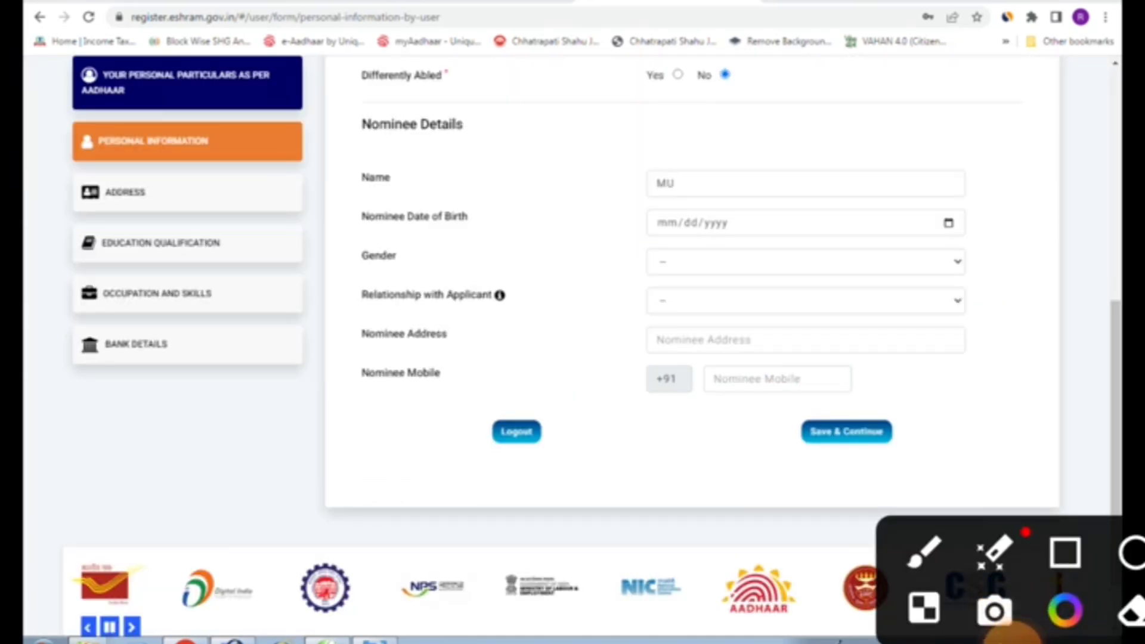
pyautogui.moveTo(516, 141); pyautogui.dragTo(655, 179)
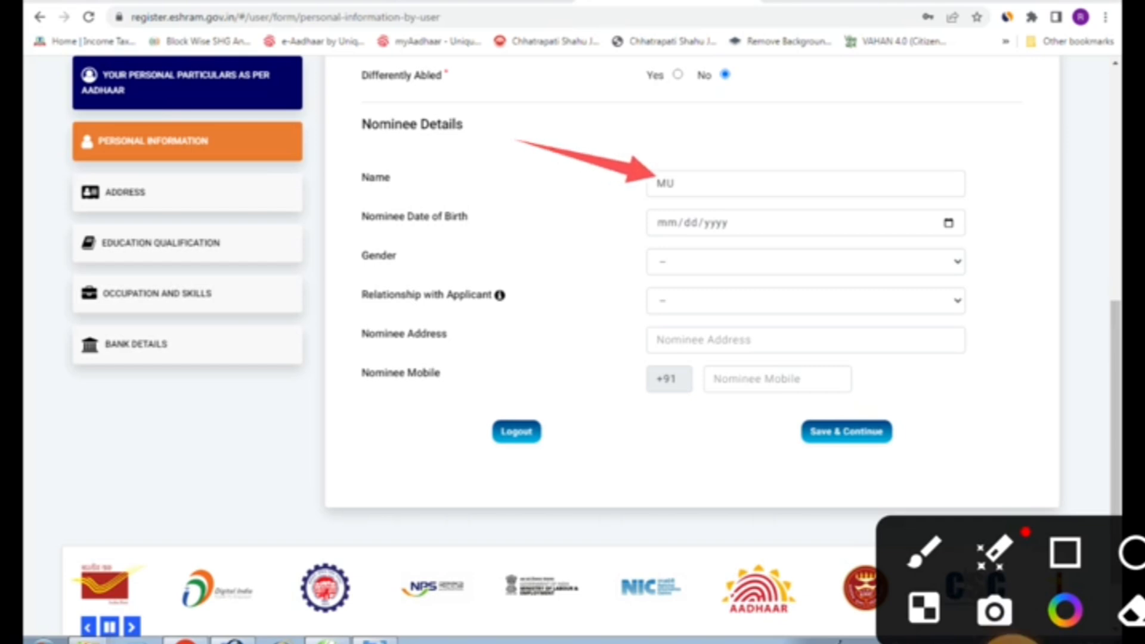
pyautogui.moveTo(542, 208); pyautogui.dragTo(675, 231)
pyautogui.moveTo(545, 240); pyautogui.dragTo(676, 264)
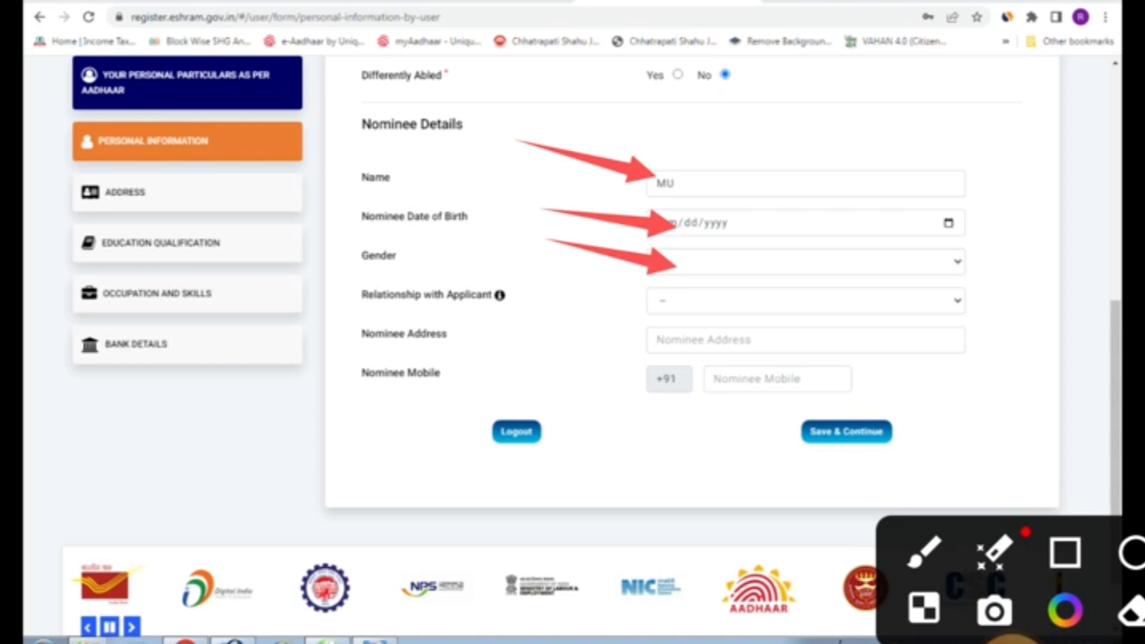
pyautogui.moveTo(544, 278); pyautogui.dragTo(641, 298)
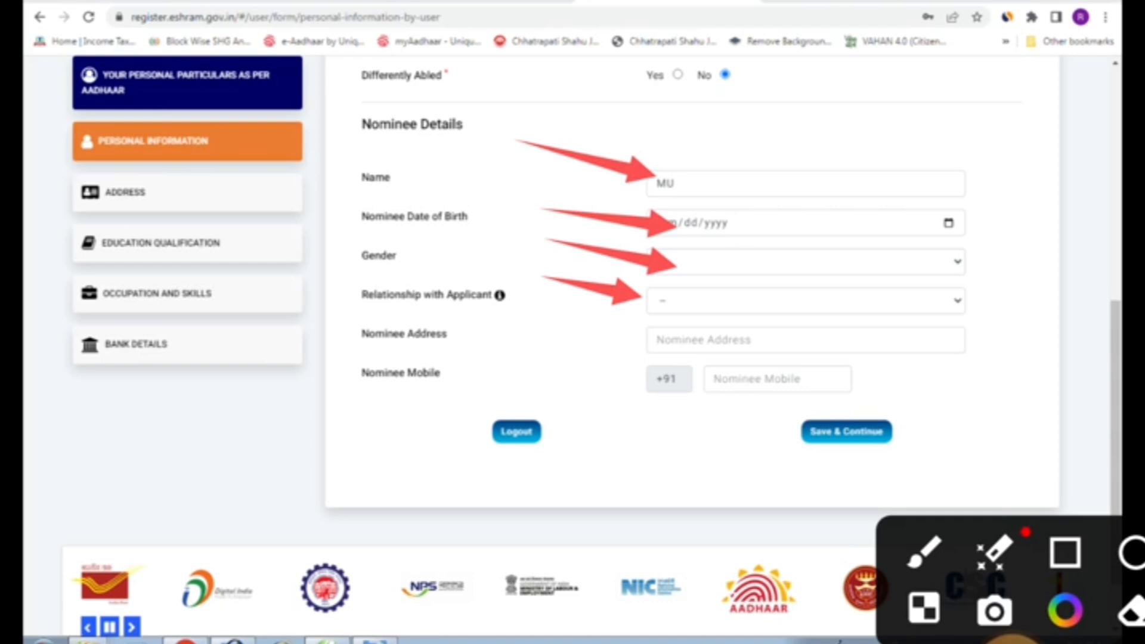
pyautogui.moveTo(536, 326); pyautogui.dragTo(688, 340)
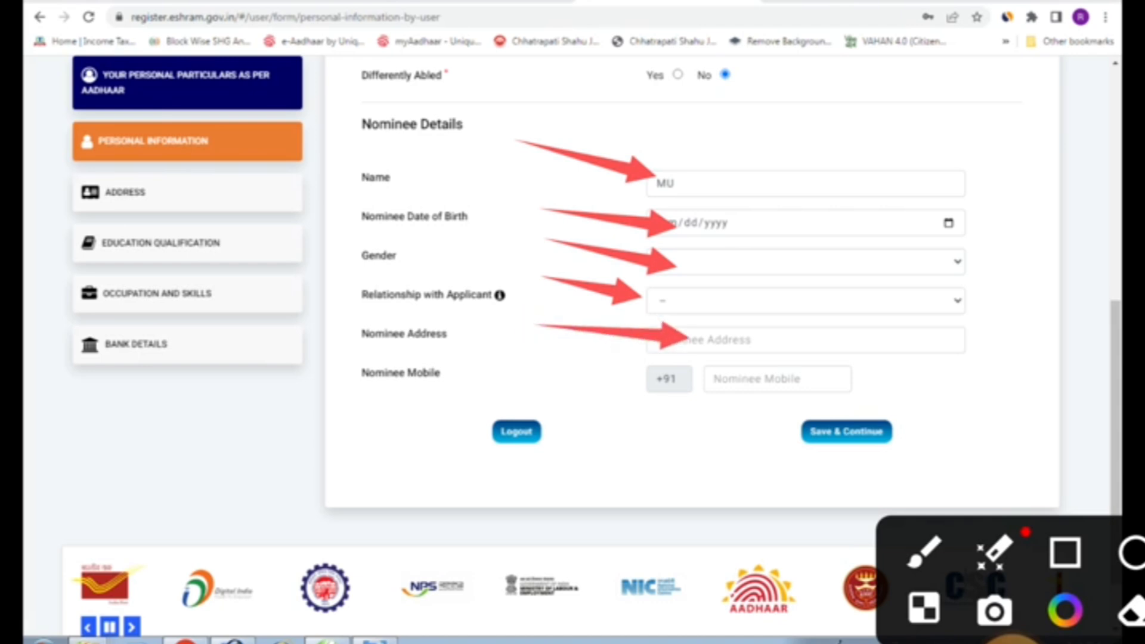
pyautogui.moveTo(533, 355); pyautogui.dragTo(658, 377)
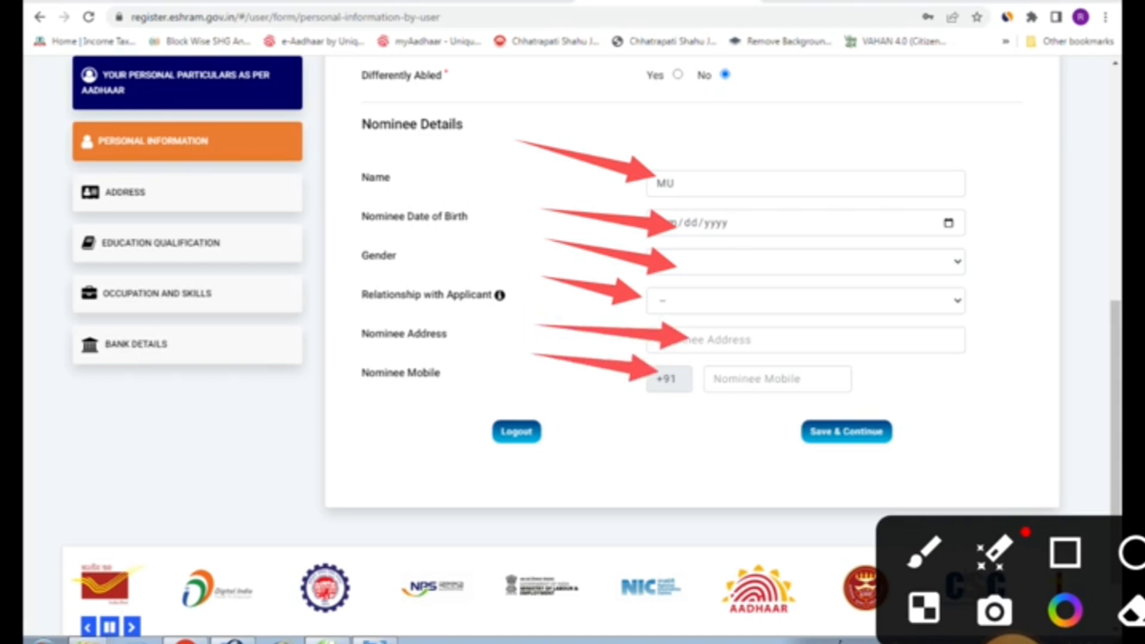
# - Draw red arrows to the Nominee Mobile number field and the Save & Continue button under Nominee Details
pyautogui.moveTo(1004, 388); pyautogui.dragTo(802, 388)
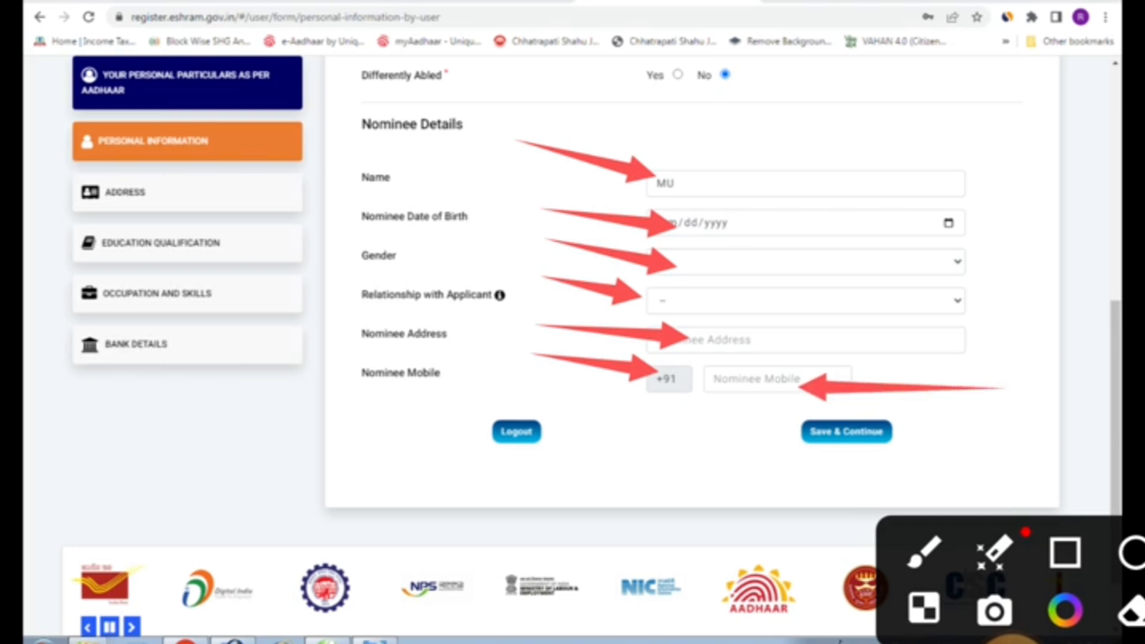
pyautogui.moveTo(638, 489); pyautogui.dragTo(821, 429)
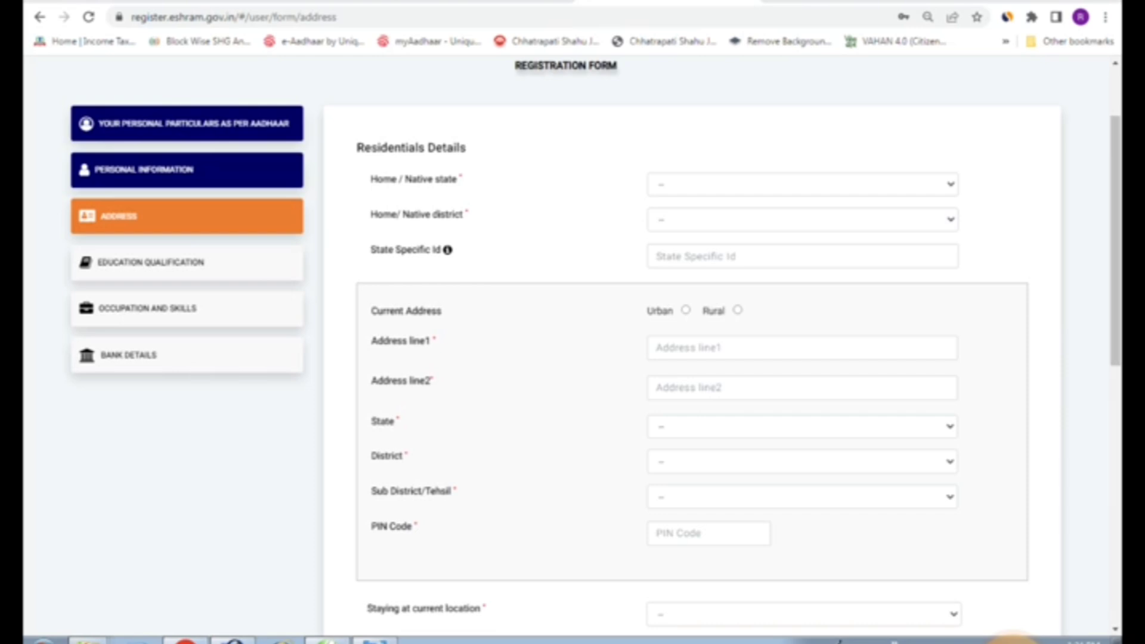
# - Activate screen annotation and draw red arrows to the Address section, Residentials Details heading, Home / Native state, Home/ Native district and State Specific Id
pyautogui.click(1013, 636)
pyautogui.click(1073, 519)
pyautogui.moveTo(404, 121); pyautogui.dragTo(217, 209)
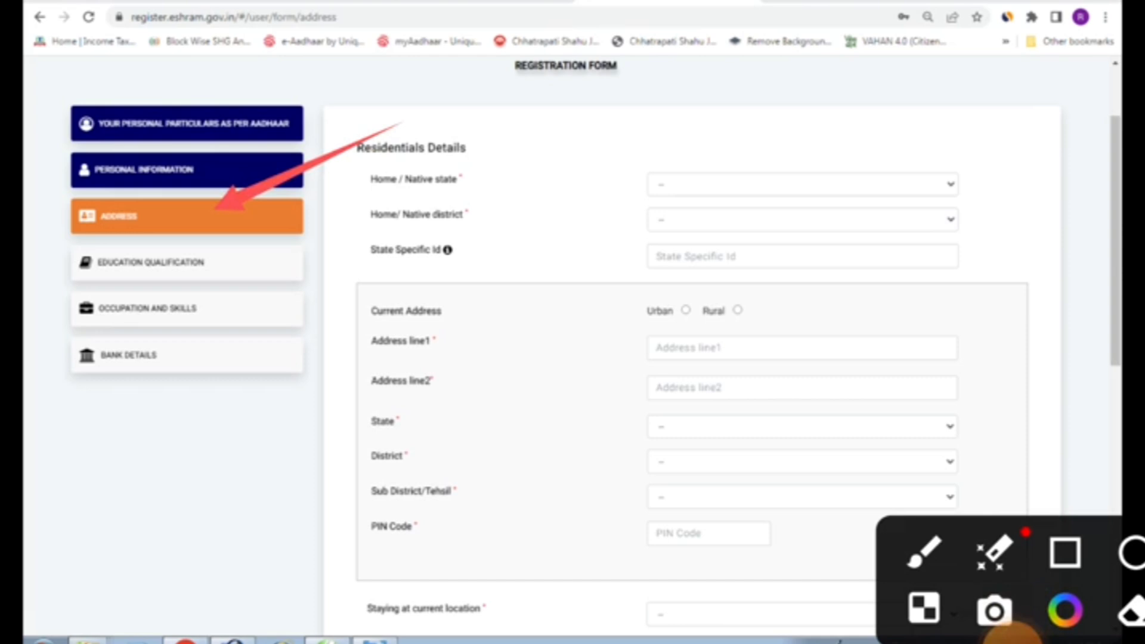
pyautogui.moveTo(750, 100)
pyautogui.mouseDown()
pyautogui.moveTo(759, 97)
pyautogui.moveTo(490, 137)
pyautogui.mouseUp()
pyautogui.moveTo(563, 163); pyautogui.dragTo(683, 170)
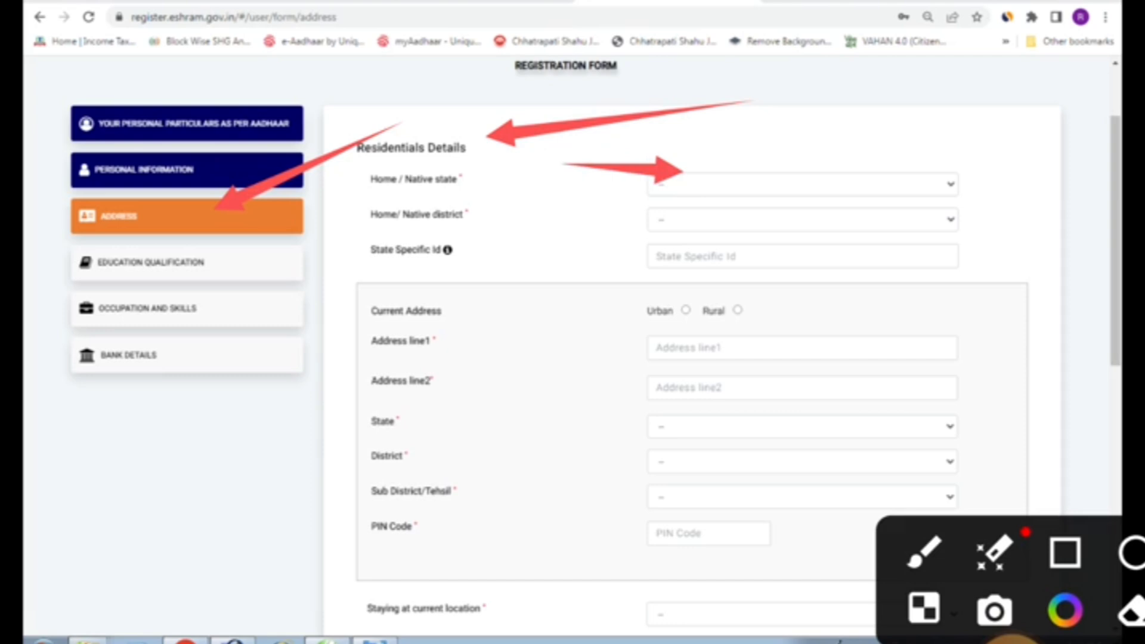
pyautogui.moveTo(519, 207); pyautogui.dragTo(689, 219)
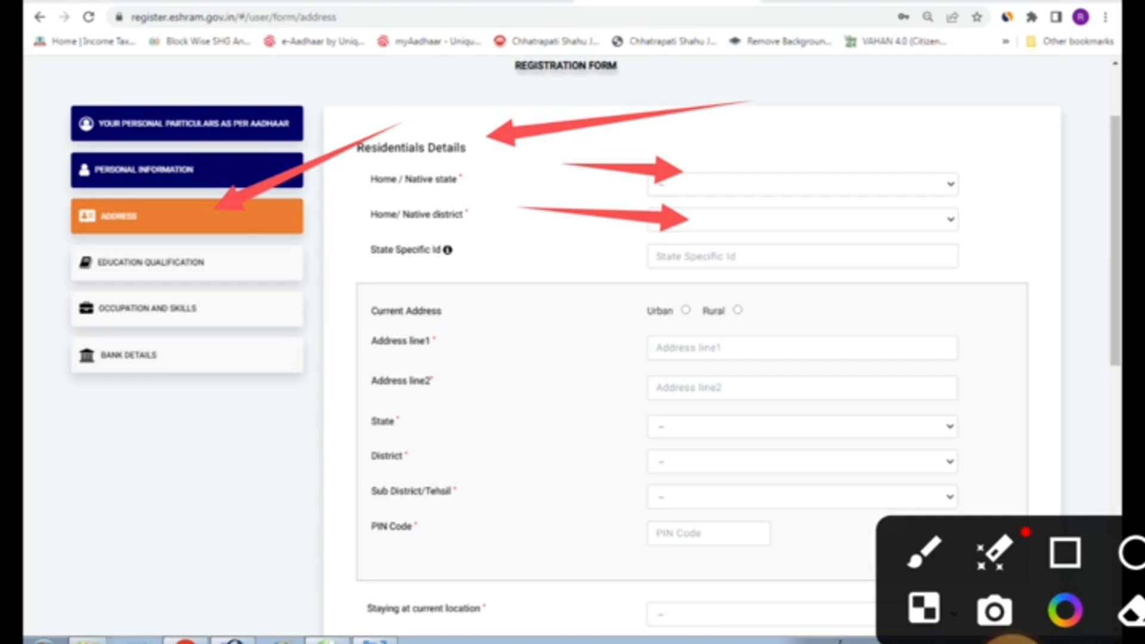
pyautogui.moveTo(526, 246)
pyautogui.mouseDown()
pyautogui.moveTo(504, 238)
pyautogui.moveTo(671, 255)
pyautogui.mouseUp()
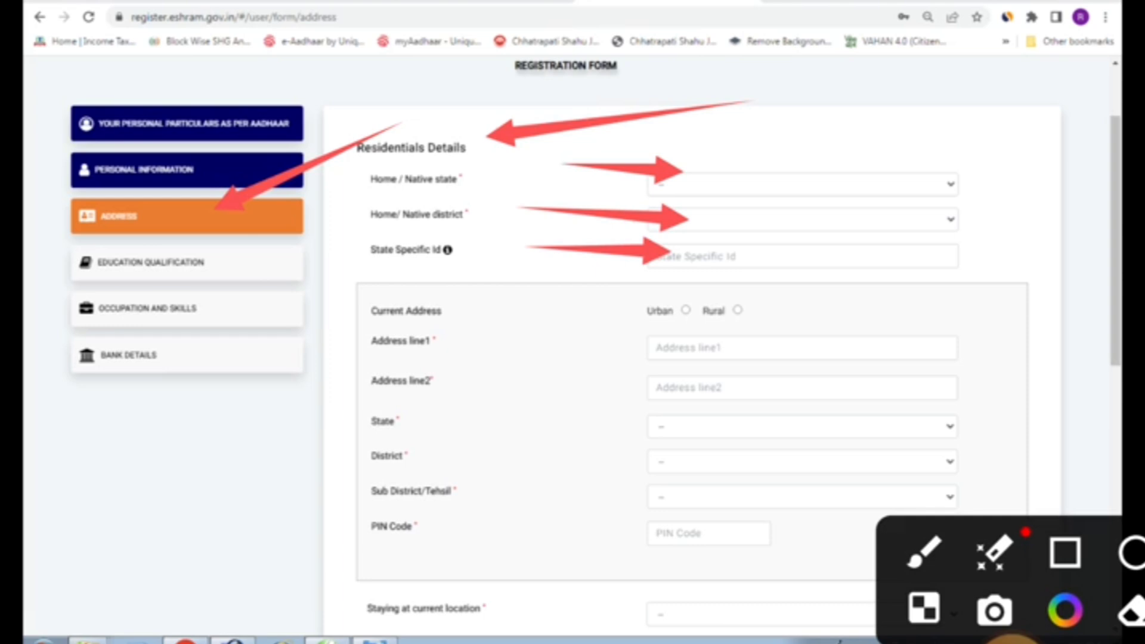
# - Mark the Current Address Urban and Rural options, both address lines, State, District, Sub District/Tehsil and PIN Code with red arrows
pyautogui.moveTo(477, 289); pyautogui.dragTo(648, 310)
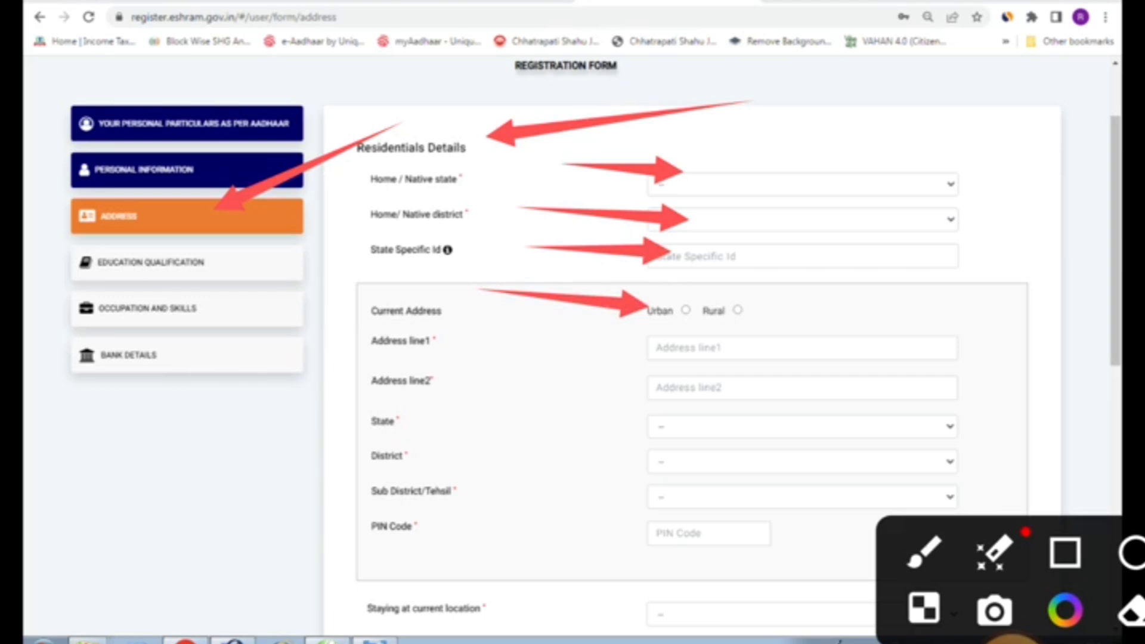
pyautogui.moveTo(928, 284); pyautogui.dragTo(761, 311)
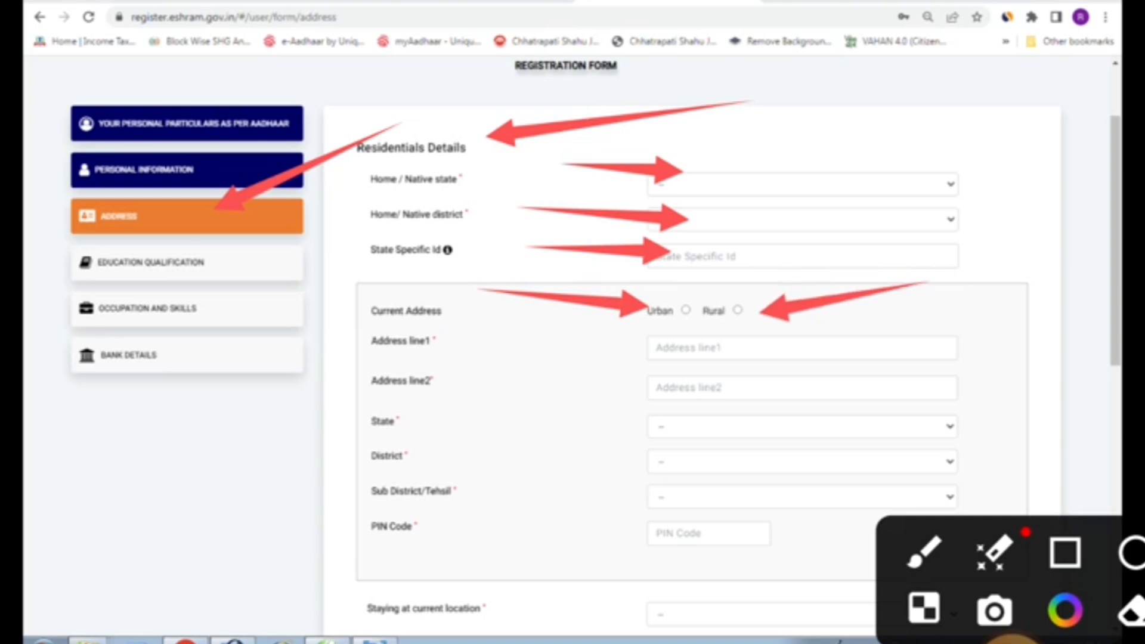
pyautogui.moveTo(486, 337); pyautogui.dragTo(656, 348)
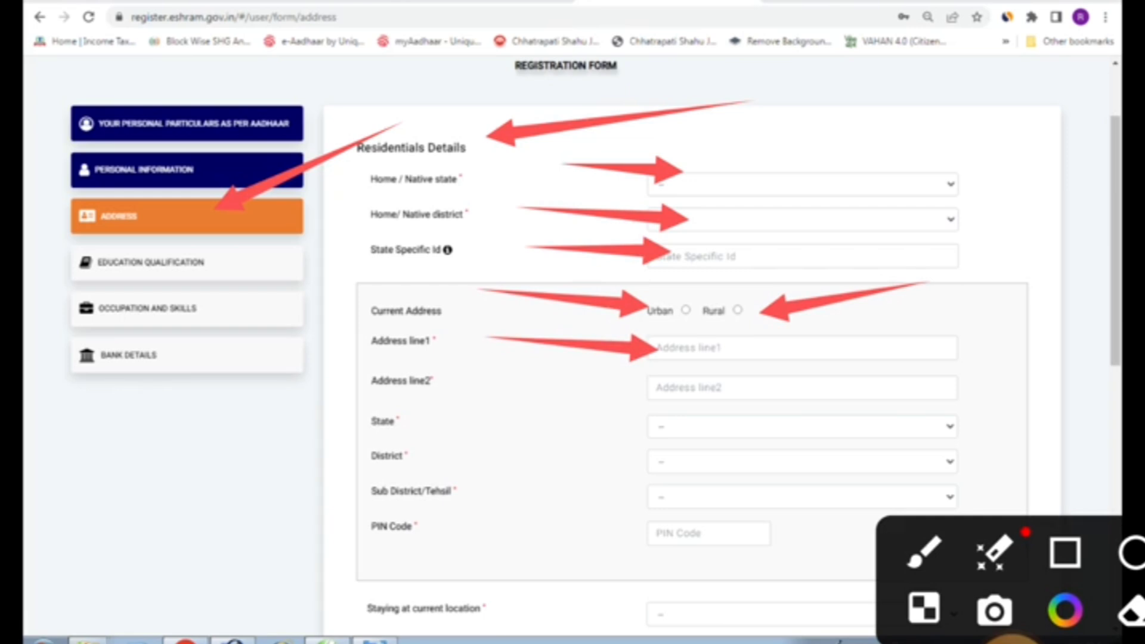
pyautogui.moveTo(530, 378); pyautogui.dragTo(656, 388)
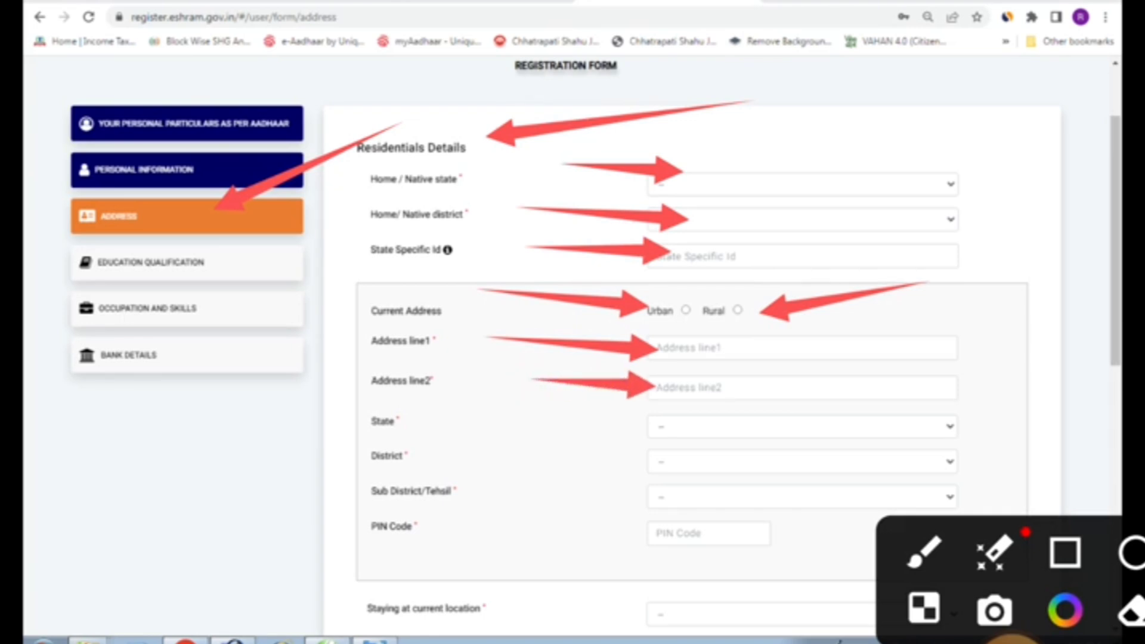
pyautogui.moveTo(471, 426); pyautogui.dragTo(639, 426)
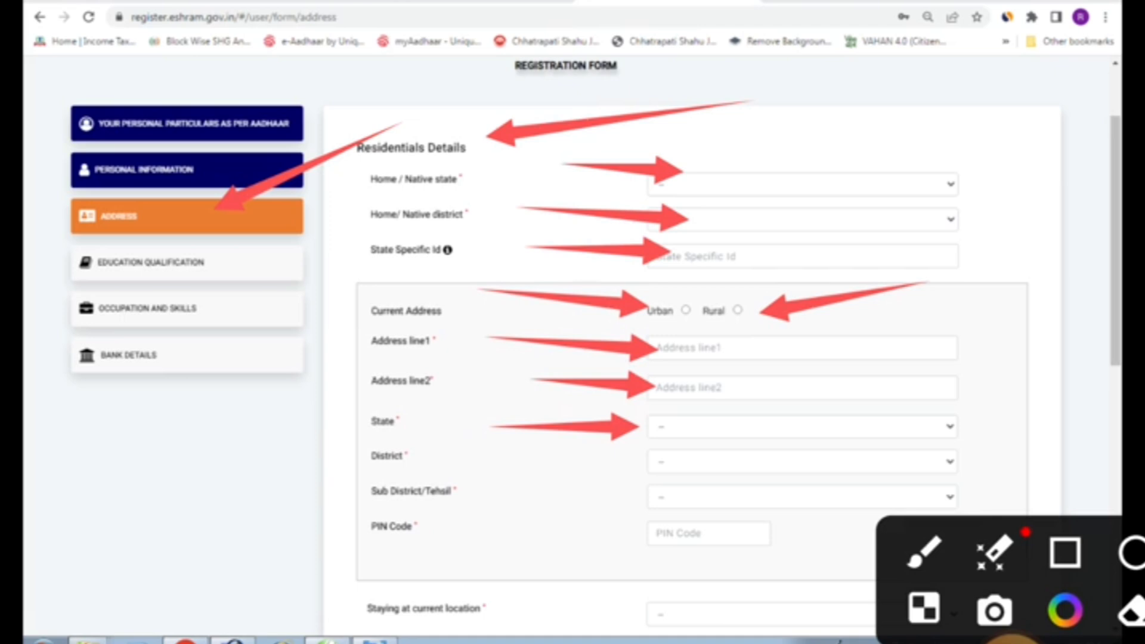
pyautogui.moveTo(510, 457); pyautogui.dragTo(640, 457)
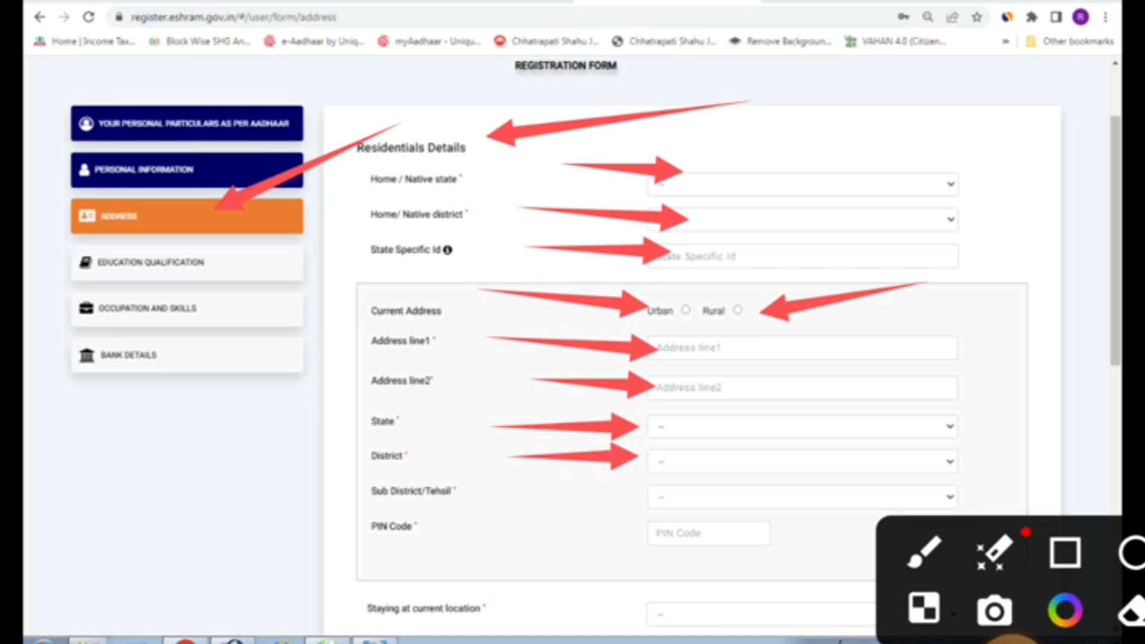
pyautogui.moveTo(506, 481); pyautogui.dragTo(642, 496)
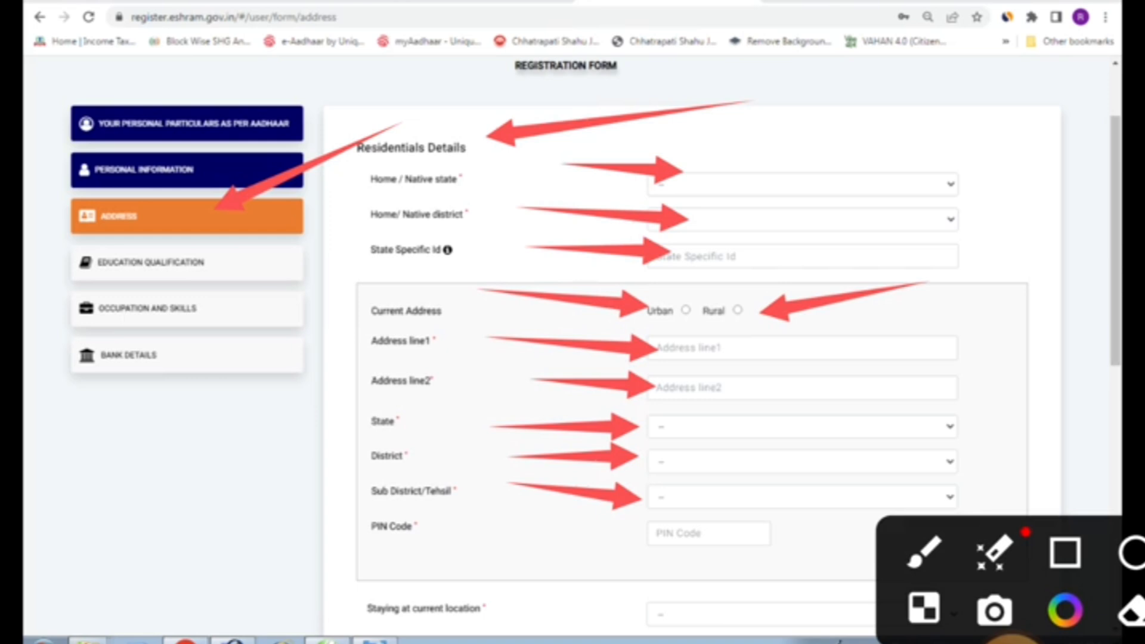
pyautogui.moveTo(477, 547); pyautogui.dragTo(642, 532)
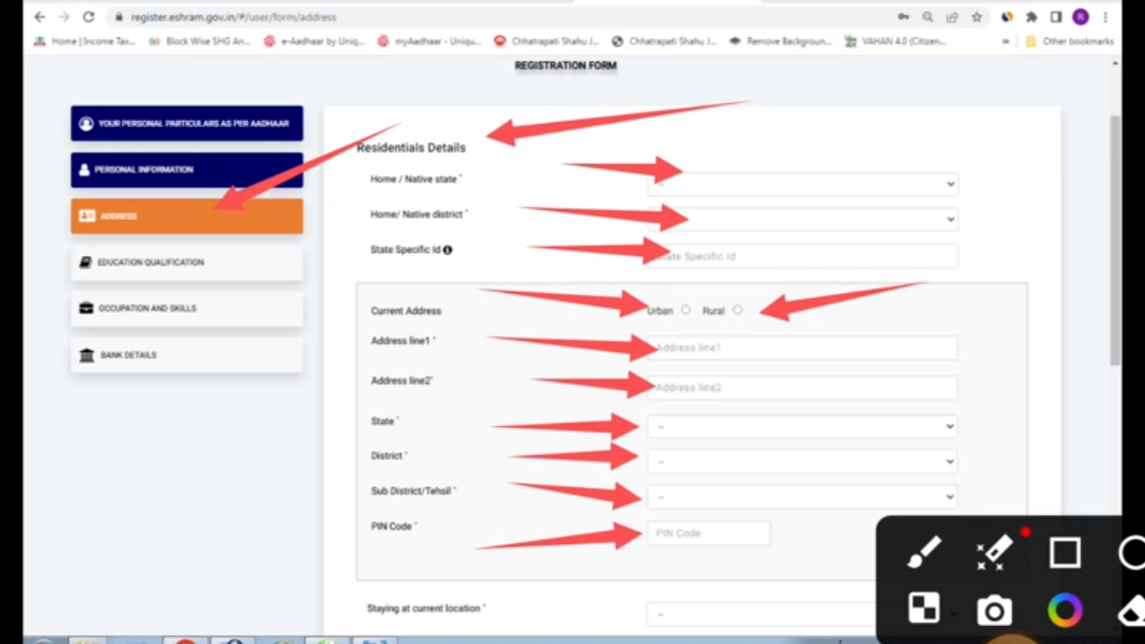
# - Clear the arrows and mark Staying at current location, the Permanent Address block and Save & Continue with red arrows in the lower Address form
pyautogui.press('Escape')
pyautogui.scroll(-7, 692, 346)
pyautogui.click(1013, 634)
pyautogui.click(1073, 518)
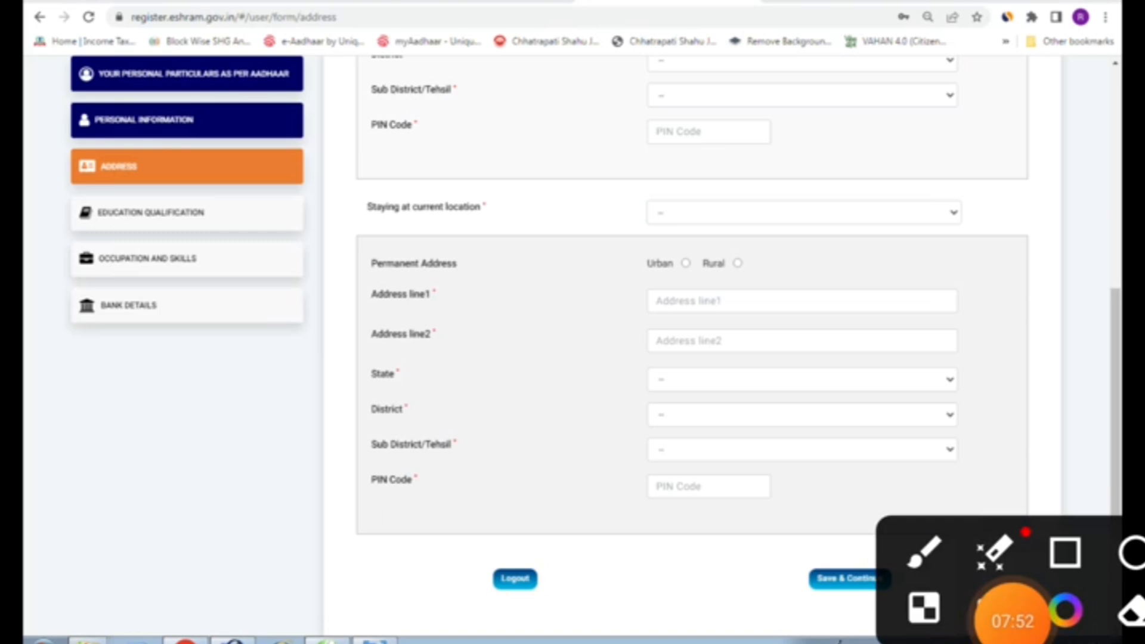
pyautogui.moveTo(499, 185); pyautogui.dragTo(662, 215)
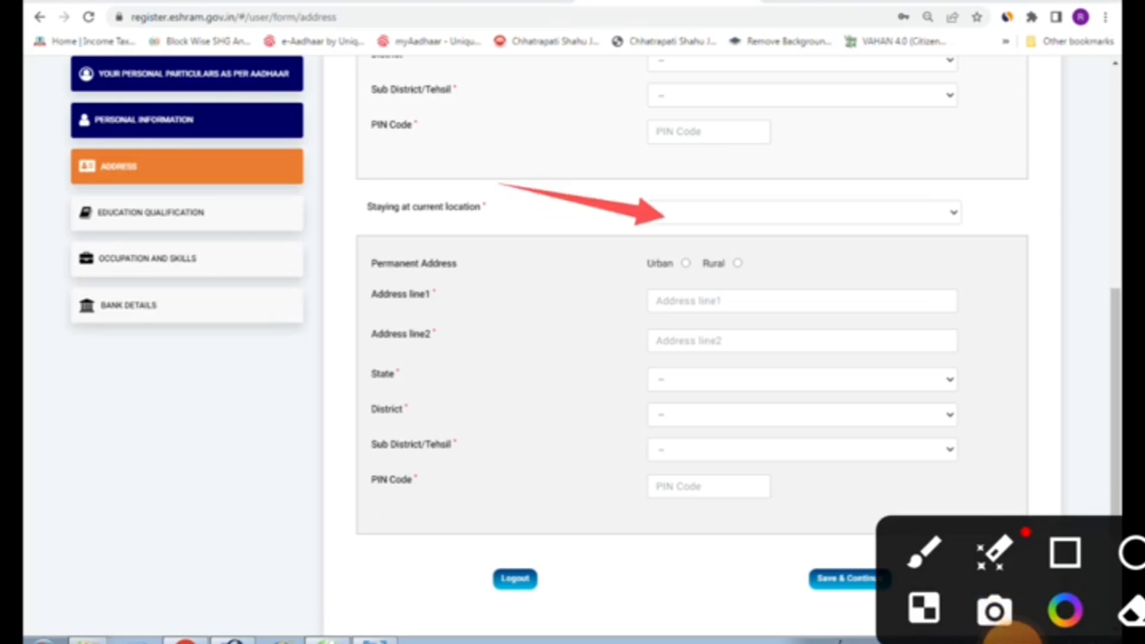
pyautogui.click(925, 552)
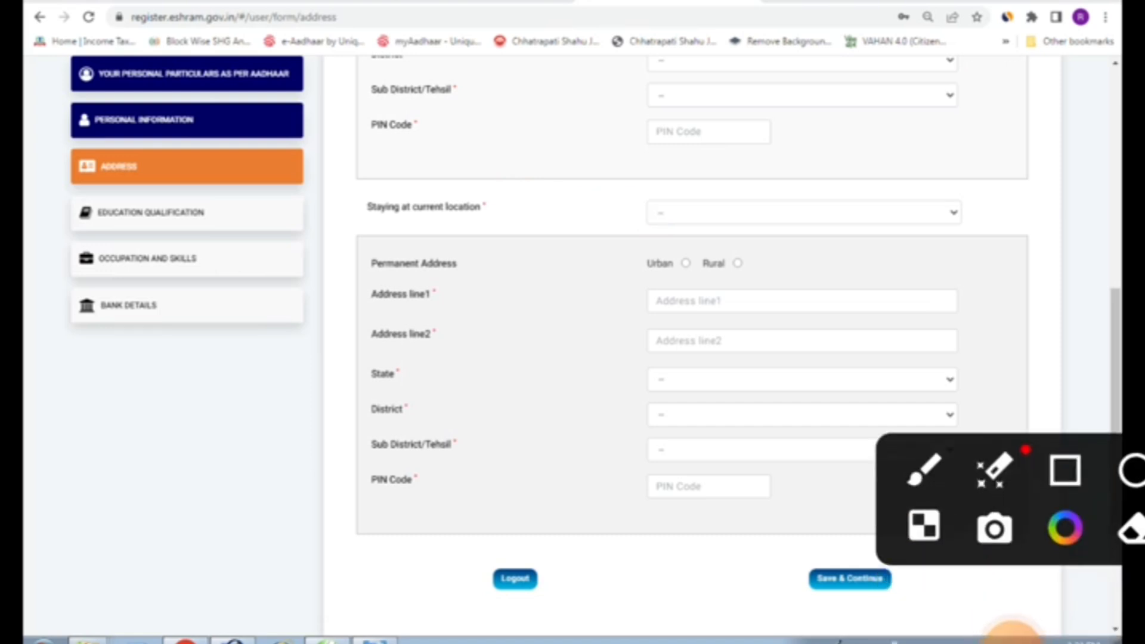
pyautogui.moveTo(524, 218); pyautogui.dragTo(620, 274)
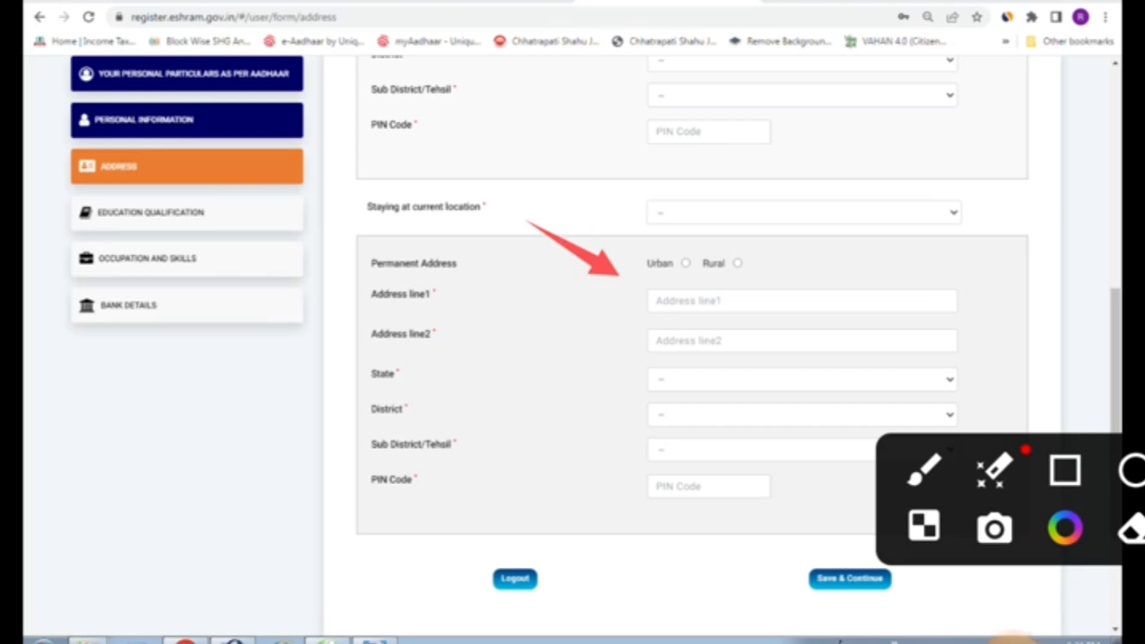
pyautogui.moveTo(642, 599); pyautogui.dragTo(814, 576)
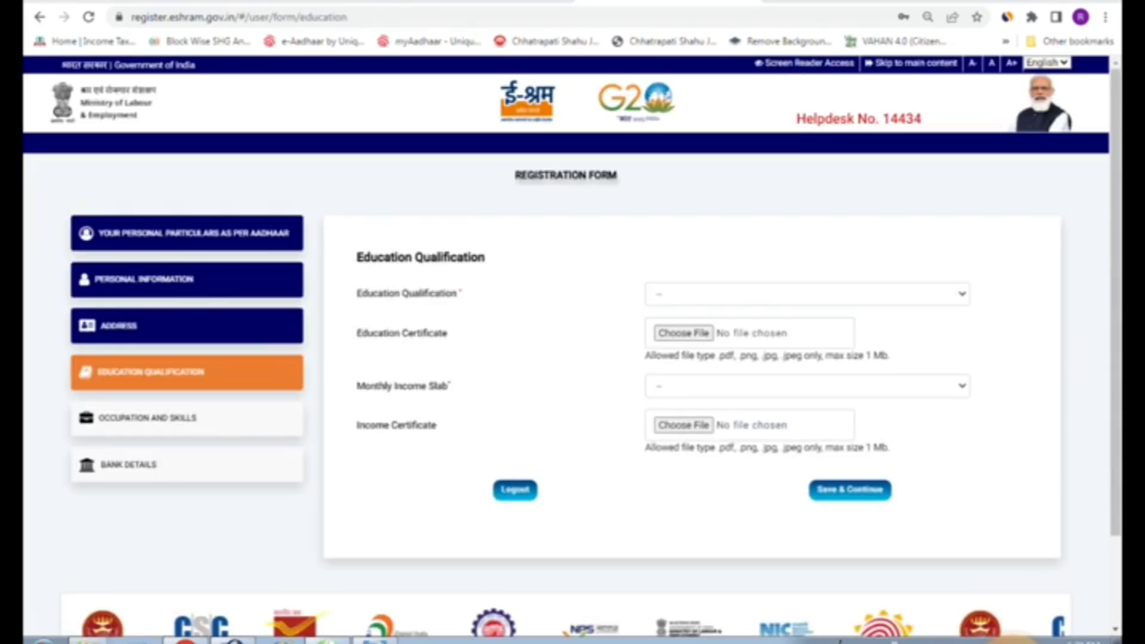
# - Reactivate screen annotation and draw red arrows to the Education Qualification section, its field label and its selection field
pyautogui.click(1012, 620)
pyautogui.click(1074, 517)
pyautogui.click(924, 552)
pyautogui.moveTo(423, 266); pyautogui.dragTo(223, 368)
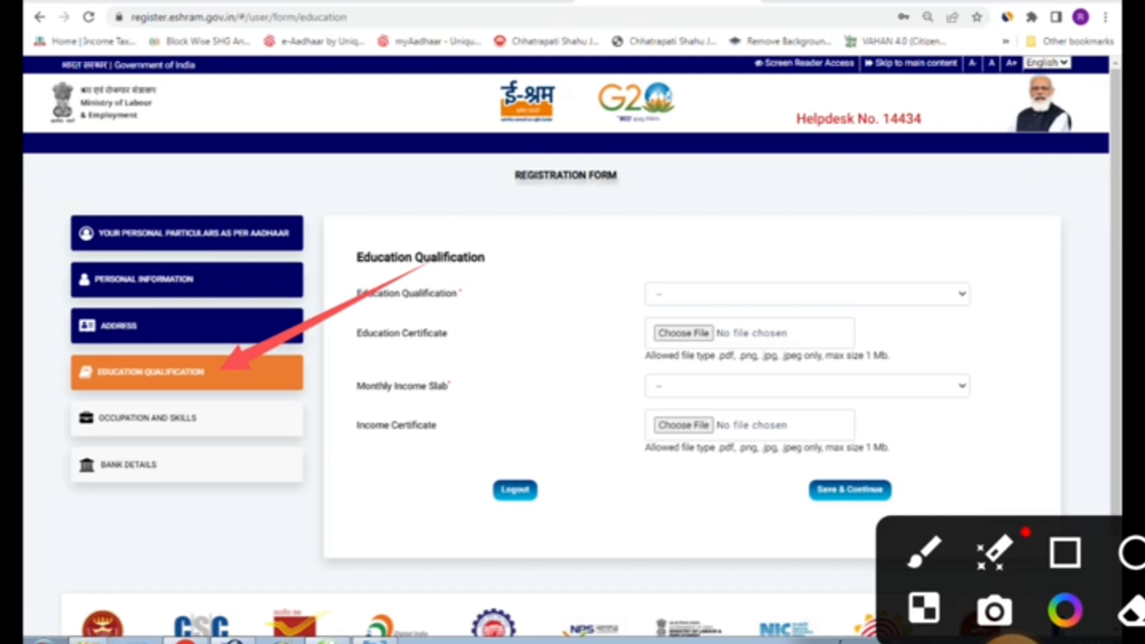
pyautogui.moveTo(747, 200)
pyautogui.mouseDown()
pyautogui.moveTo(491, 256)
pyautogui.moveTo(452, 293)
pyautogui.mouseUp()
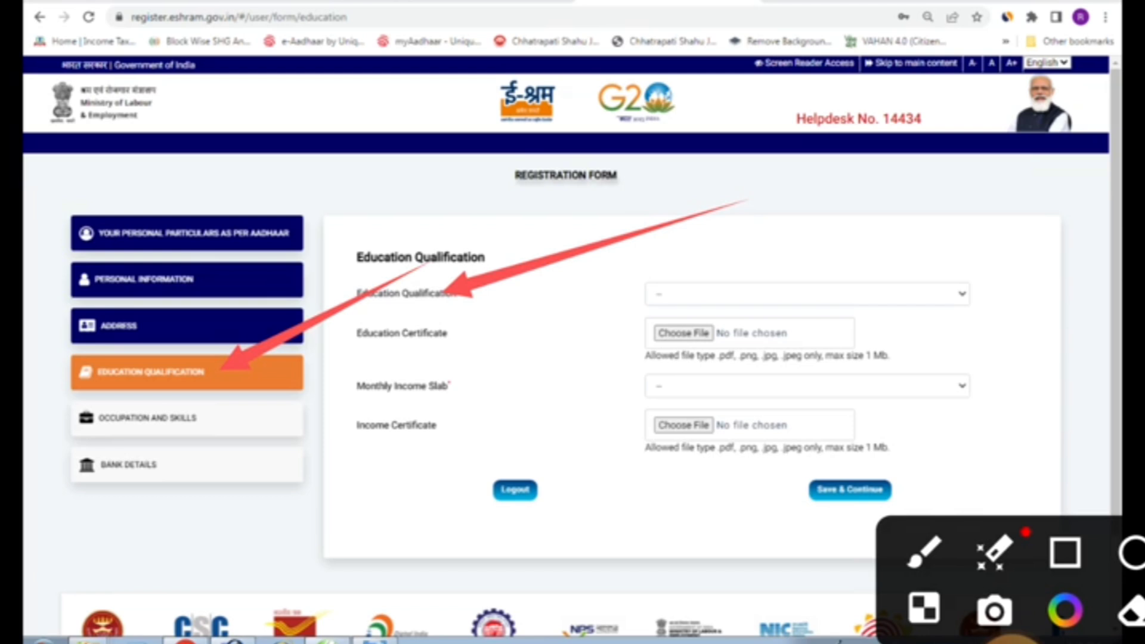
pyautogui.moveTo(991, 210); pyautogui.dragTo(722, 299)
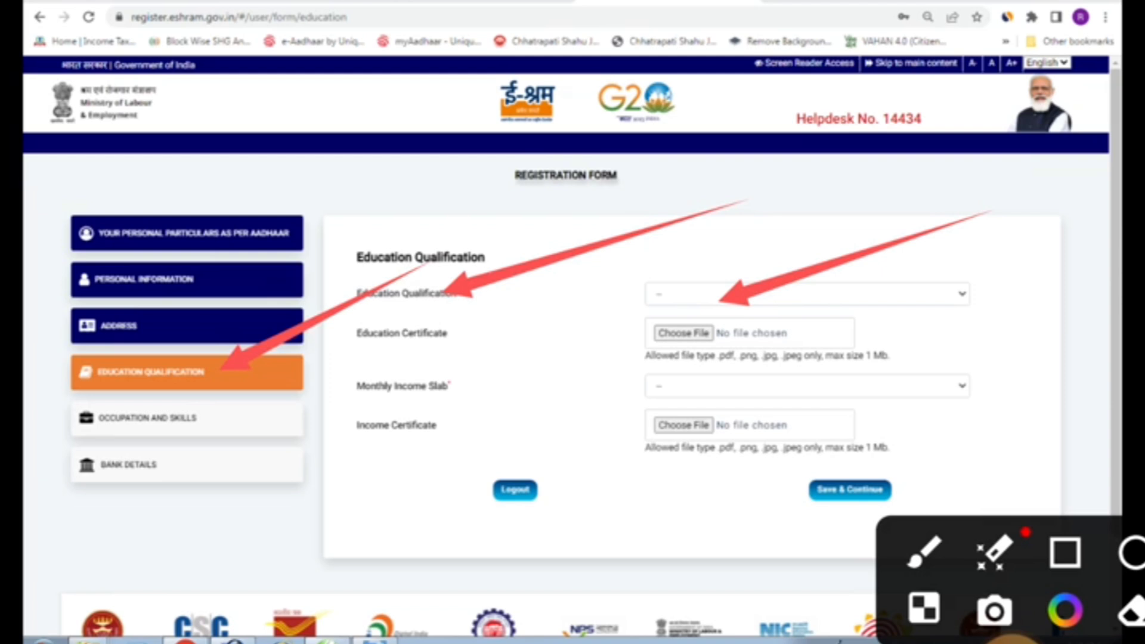
# - Draw red arrows to the Education Certificate upload, its allowed file types, Monthly Income Slab, Income Certificate upload and Save & Continue
pyautogui.moveTo(505, 326); pyautogui.dragTo(662, 334)
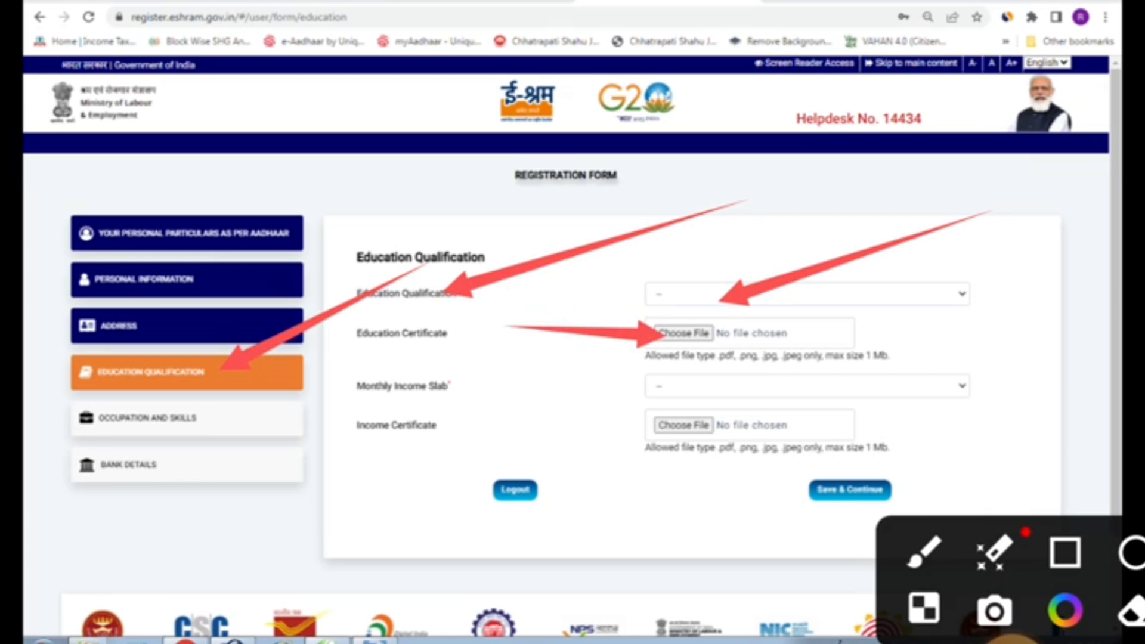
pyautogui.moveTo(533, 394); pyautogui.dragTo(655, 353)
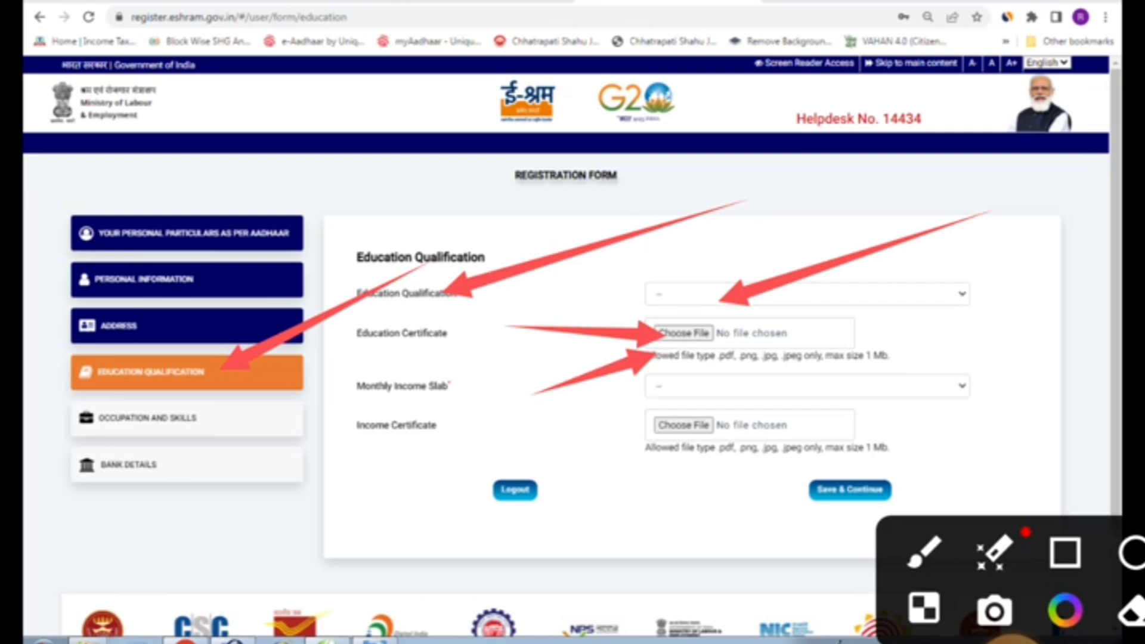
pyautogui.moveTo(560, 401); pyautogui.dragTo(671, 384)
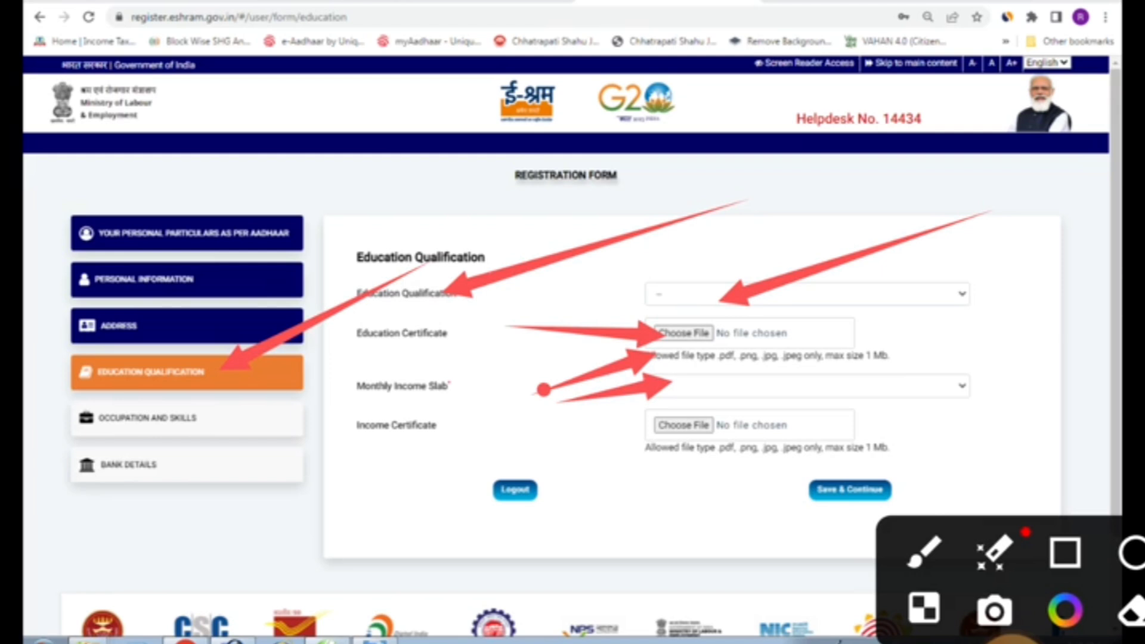
pyautogui.moveTo(513, 431); pyautogui.dragTo(668, 424)
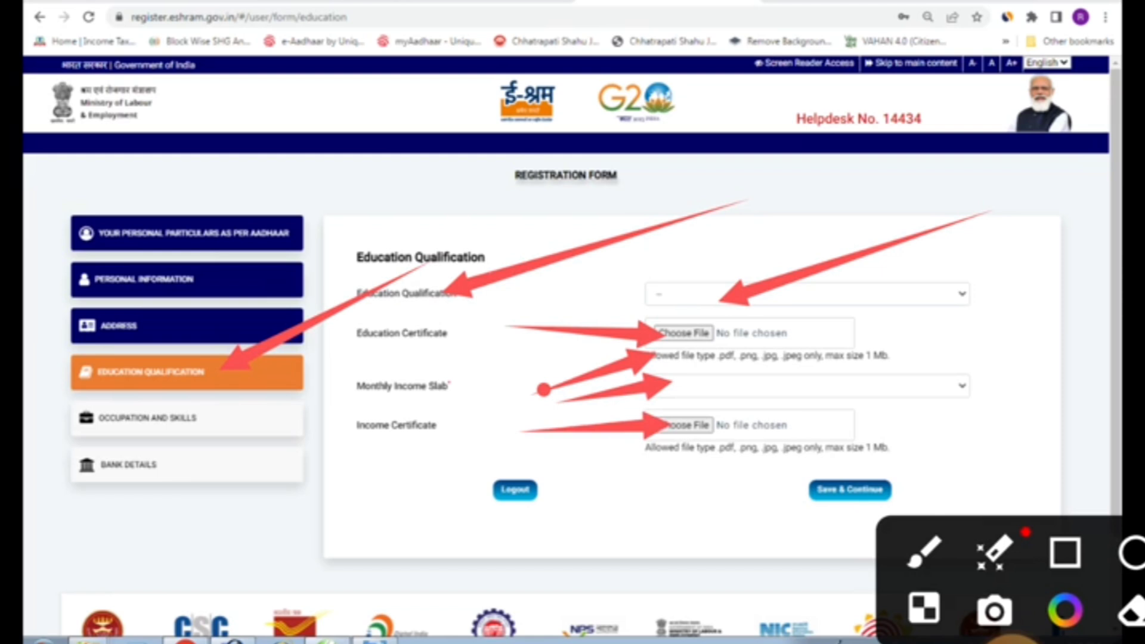
pyautogui.moveTo(638, 540); pyautogui.dragTo(808, 488)
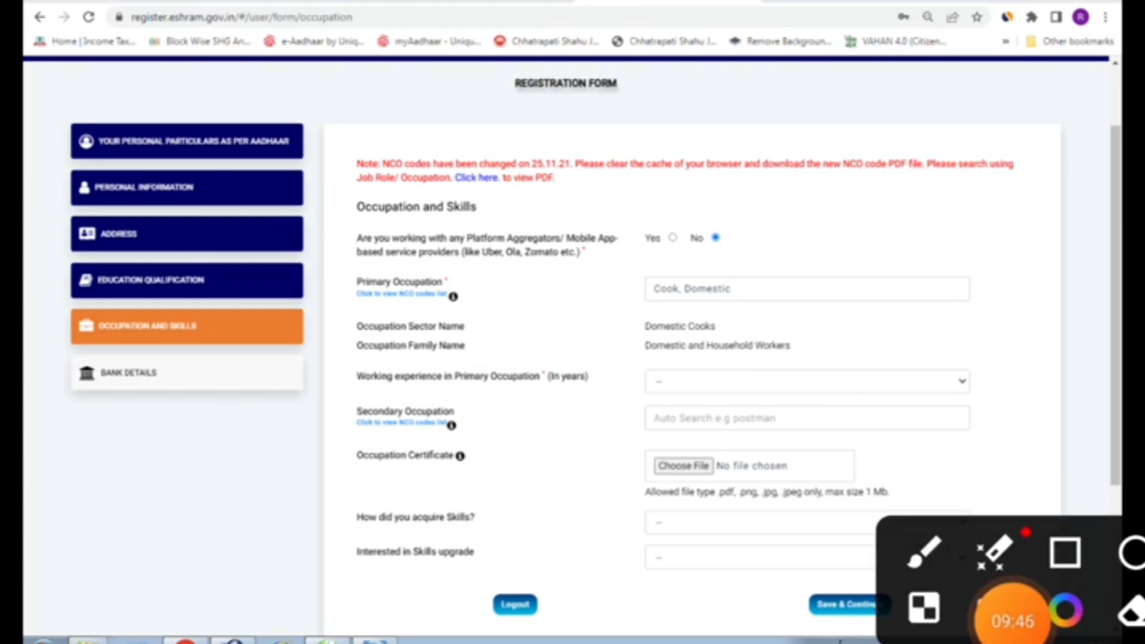
# - Mark the Occupation and Skills heading, platform aggregator Yes/No choice, Primary Occupation and Occupation Sector Name with red arrows
pyautogui.moveTo(791, 198); pyautogui.dragTo(531, 205)
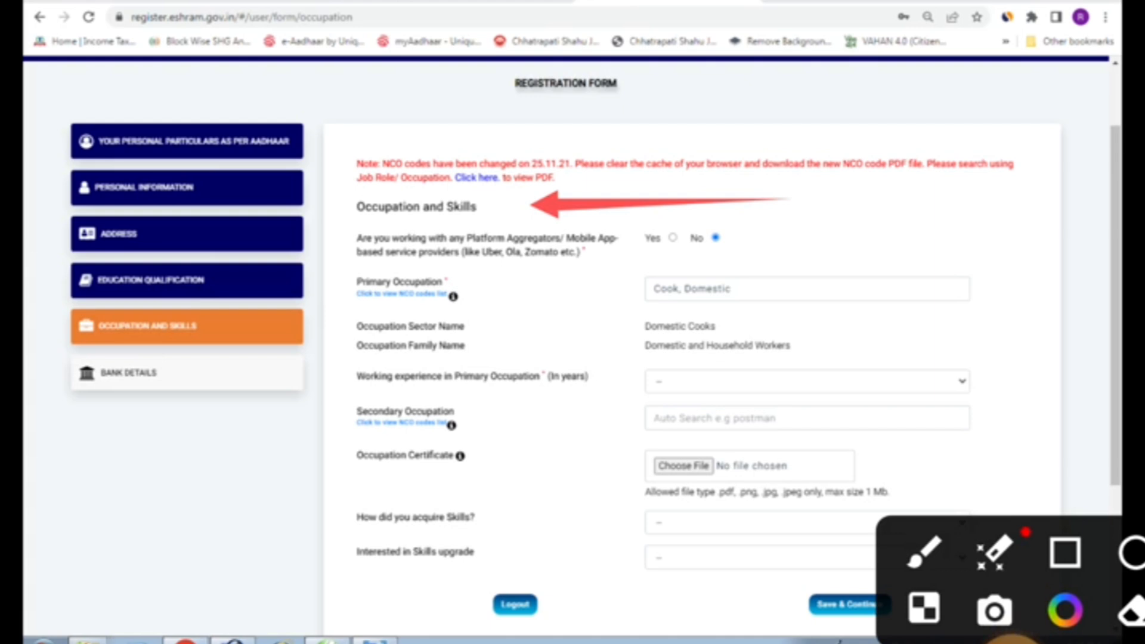
pyautogui.moveTo(929, 197); pyautogui.dragTo(747, 232)
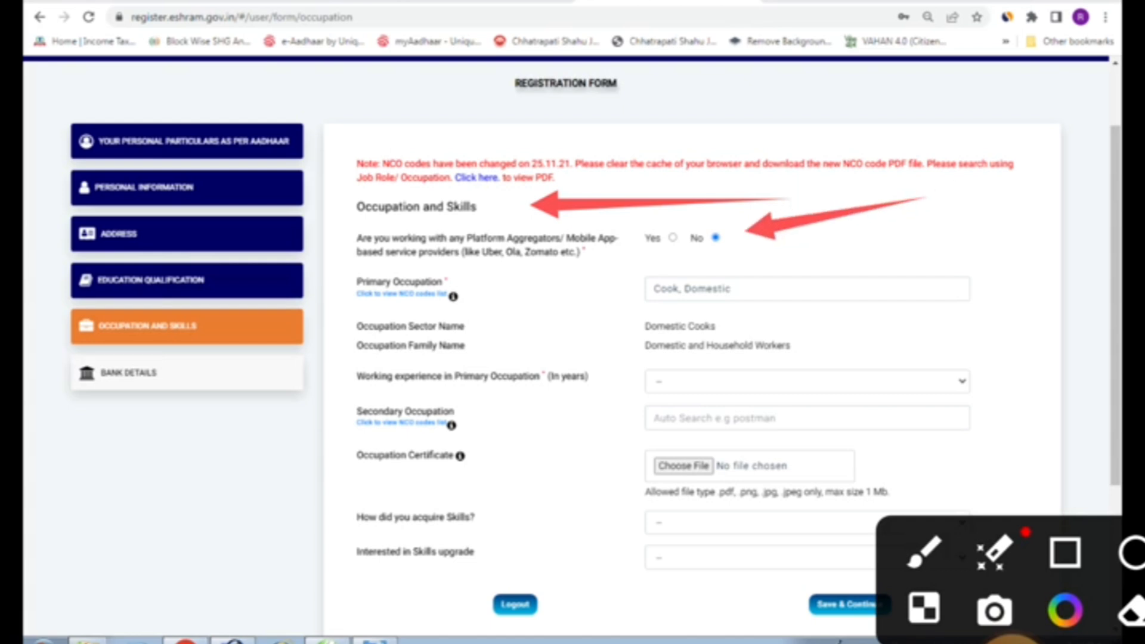
pyautogui.moveTo(534, 283); pyautogui.dragTo(678, 279)
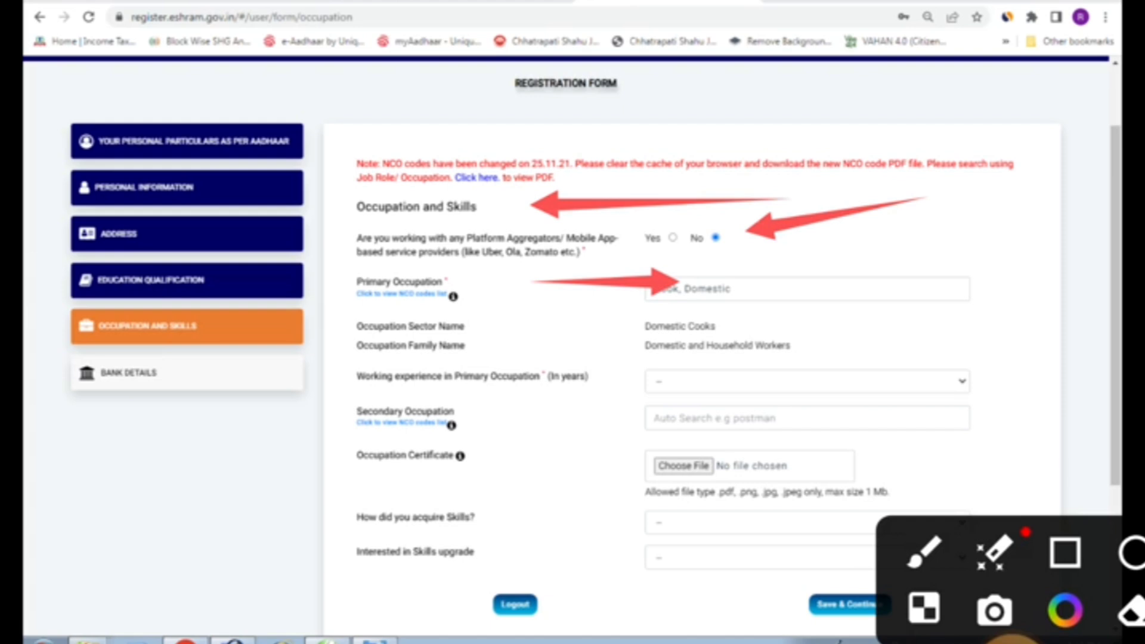
pyautogui.moveTo(528, 311); pyautogui.dragTo(637, 326)
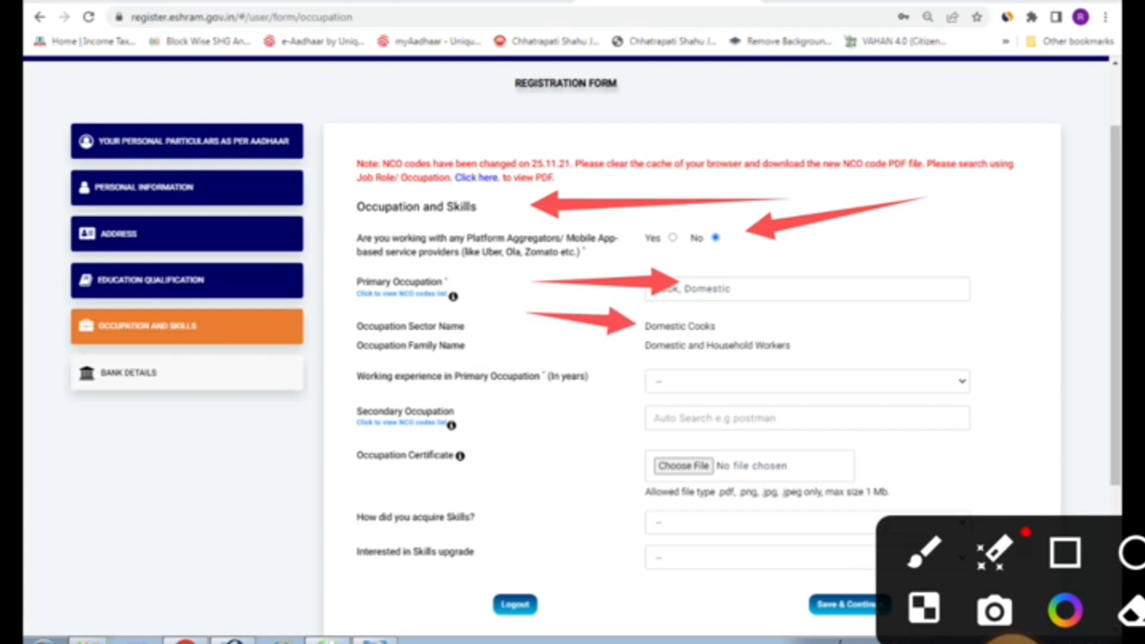
# - Draw red arrows to the Working experience, Secondary Occupation, Occupation Certificate and How did you acquire Skills? fields
pyautogui.moveTo(537, 407); pyautogui.dragTo(661, 384)
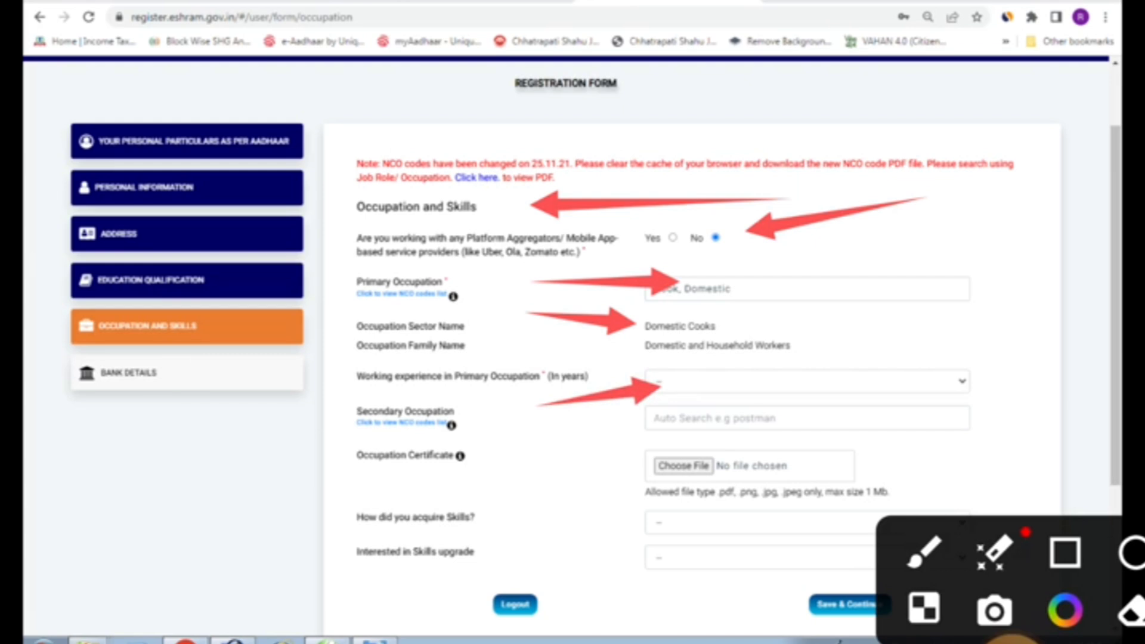
pyautogui.moveTo(566, 435); pyautogui.dragTo(672, 418)
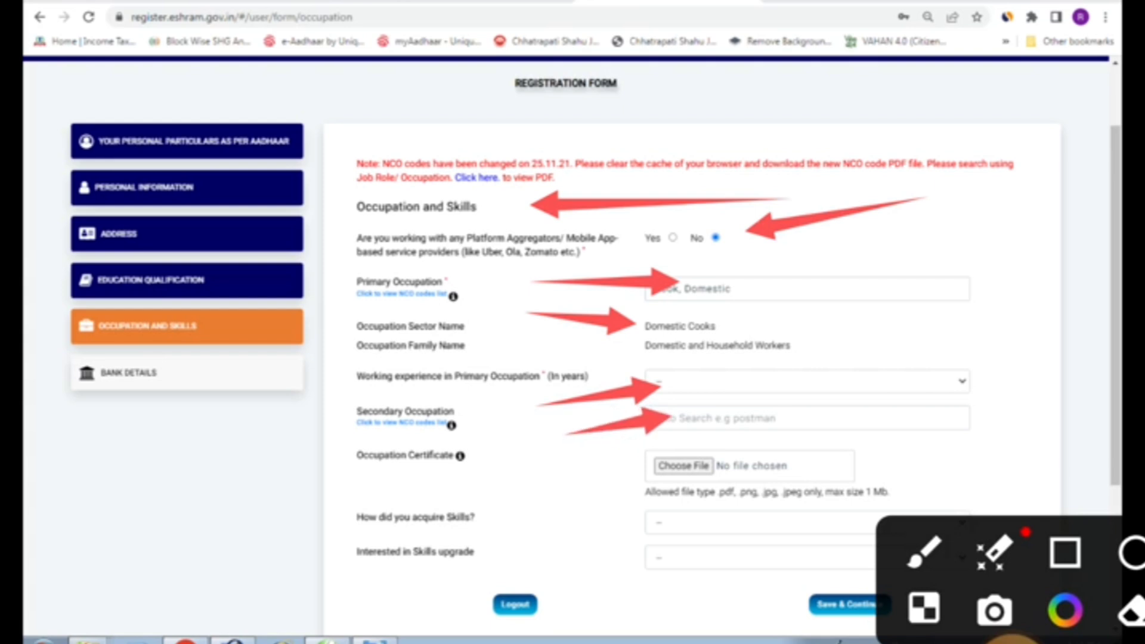
pyautogui.moveTo(515, 457); pyautogui.dragTo(656, 458)
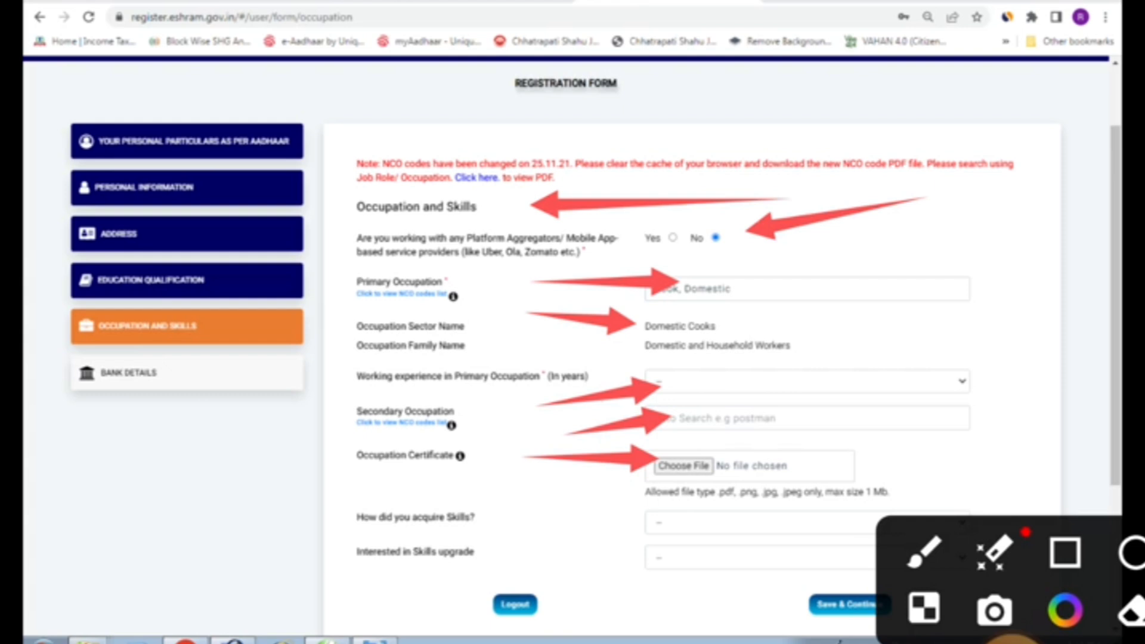
pyautogui.moveTo(523, 497); pyautogui.dragTo(626, 511)
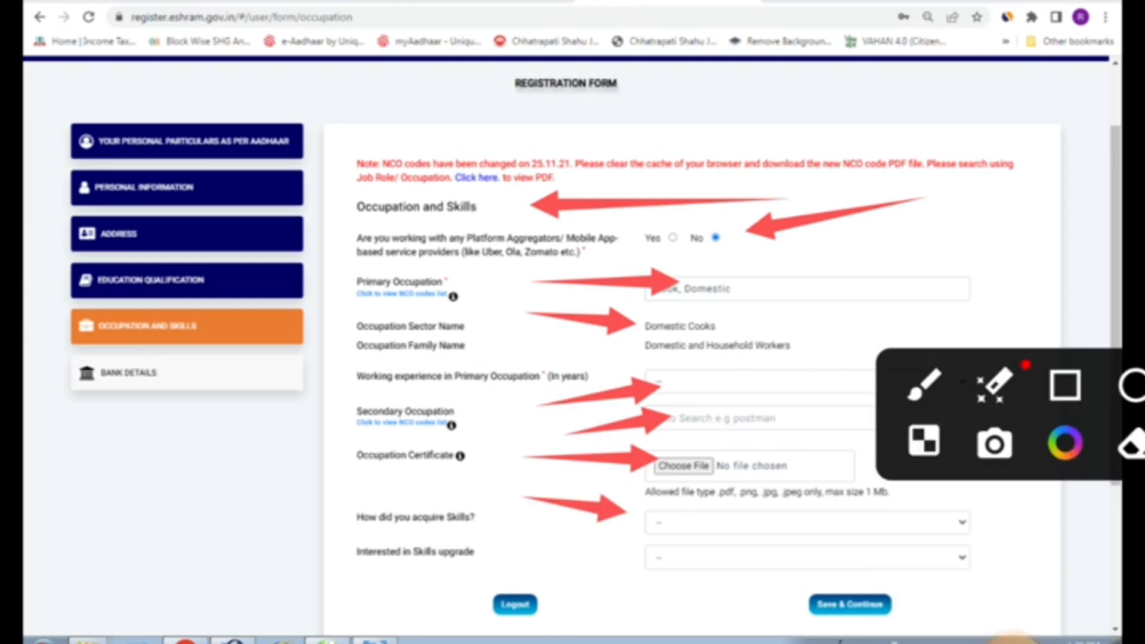
# - Draw a red arrow to Save & Continue on the occupation form and bring up the Bank Details page
pyautogui.moveTo(636, 620); pyautogui.dragTo(816, 594)
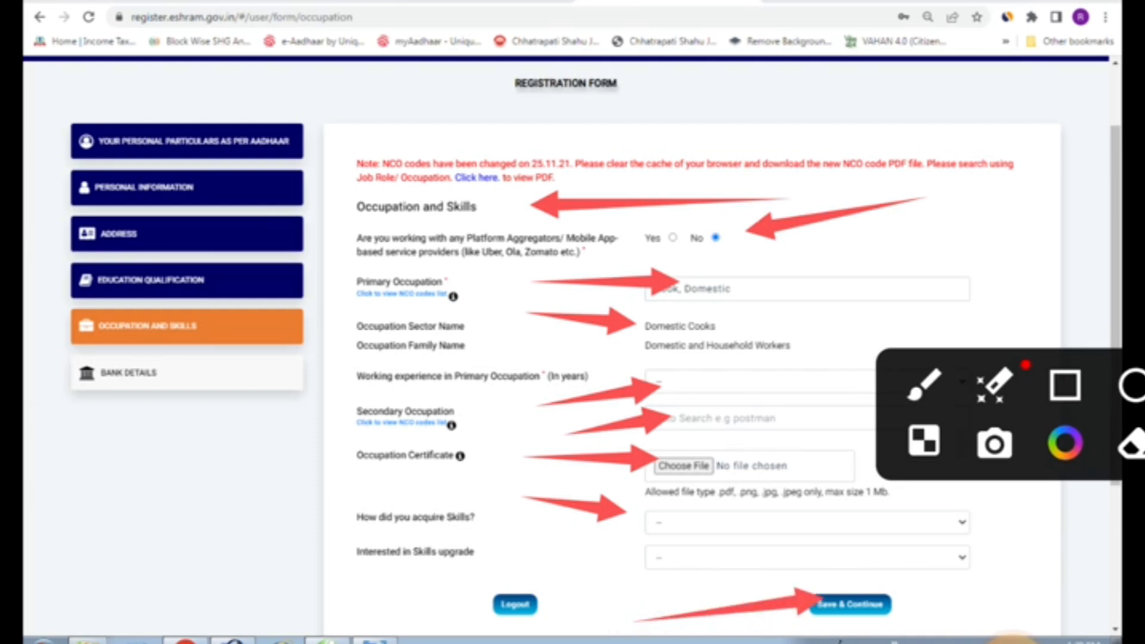
pyautogui.moveTo(746, 358); pyautogui.dragTo(358, 357)
# - Reactivate screen annotation and draw red arrows to Bank Account Details, Aadhaar seeding Yes, Bank Account Number, Confirm Bank Account Number and Account Holder Name
pyautogui.click(1012, 621)
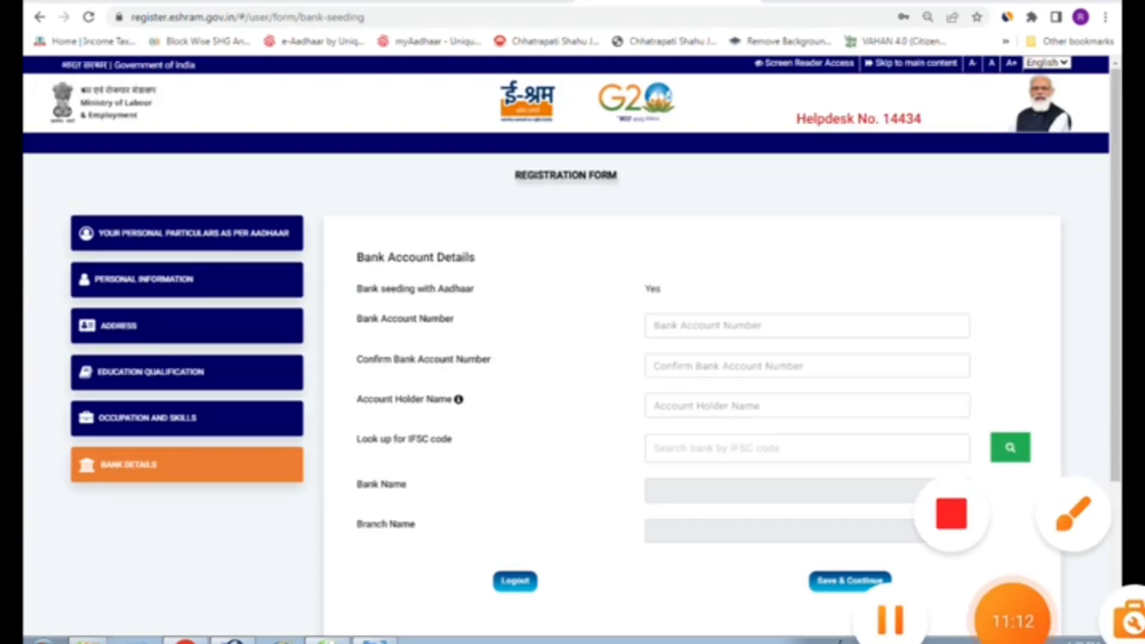
pyautogui.click(1073, 514)
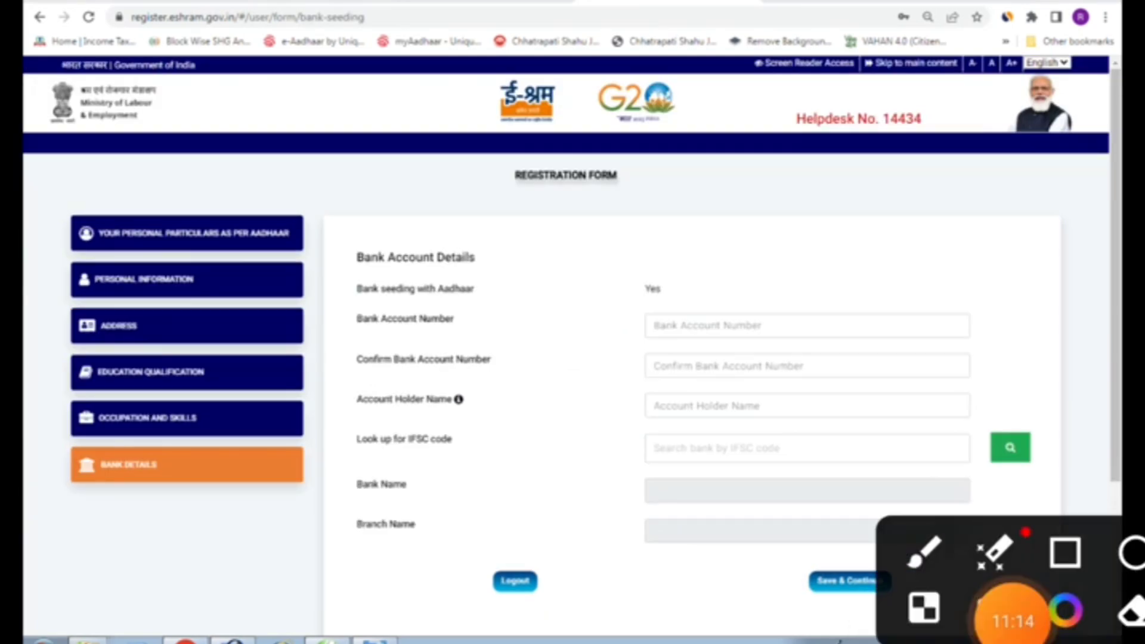
pyautogui.moveTo(792, 202); pyautogui.dragTo(490, 252)
pyautogui.moveTo(889, 256); pyautogui.dragTo(692, 288)
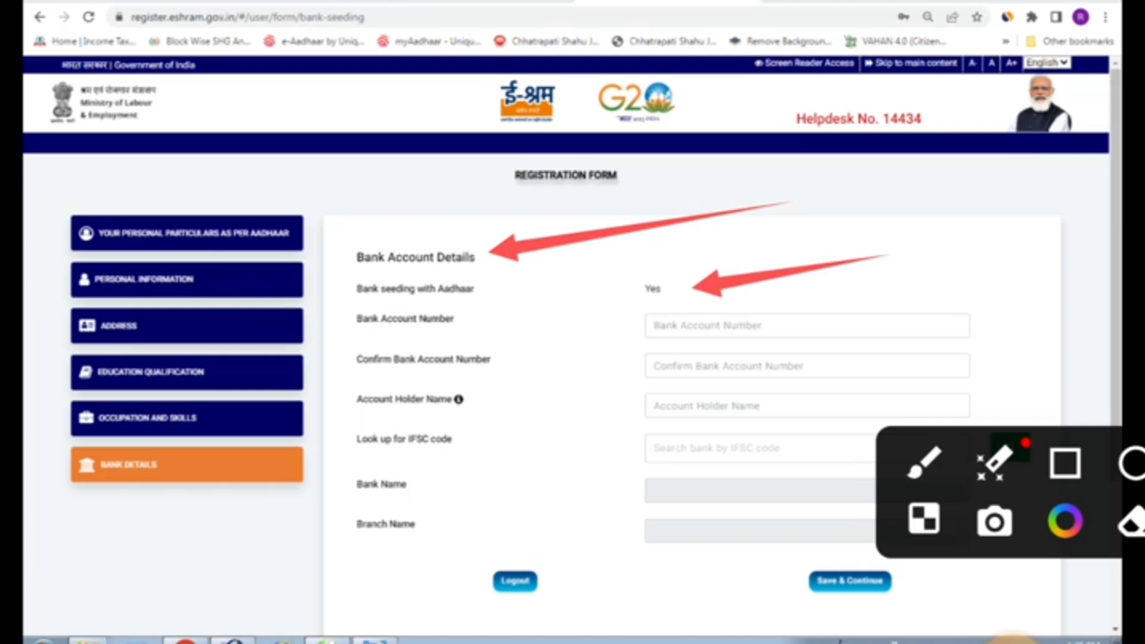
pyautogui.moveTo(501, 324); pyautogui.dragTo(644, 325)
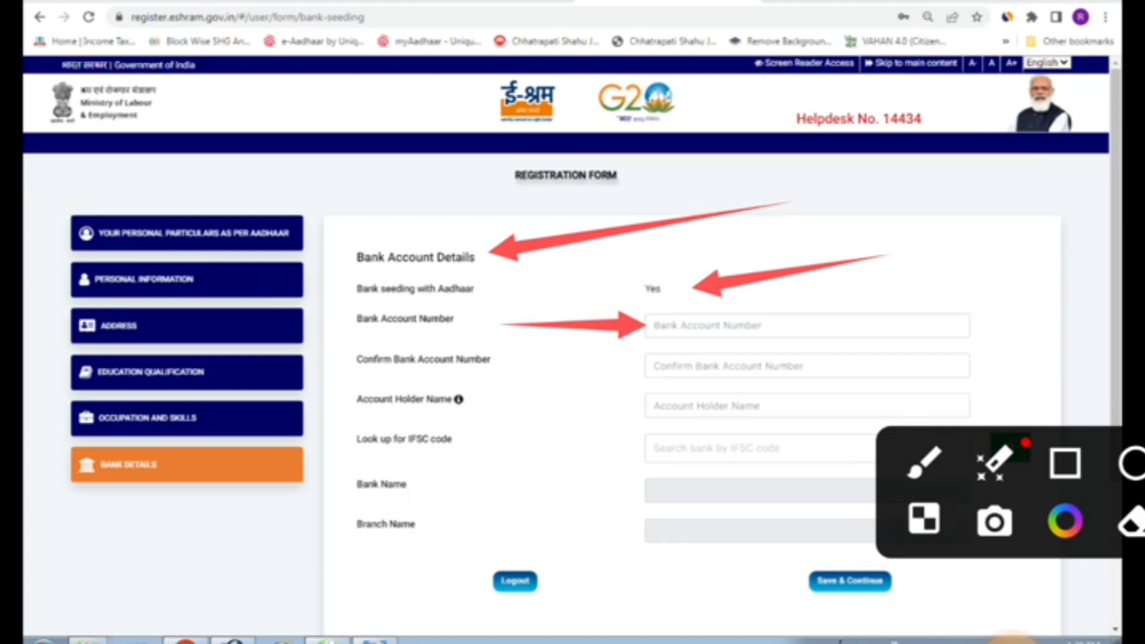
pyautogui.moveTo(552, 360); pyautogui.dragTo(677, 370)
pyautogui.moveTo(522, 405); pyautogui.dragTo(644, 406)
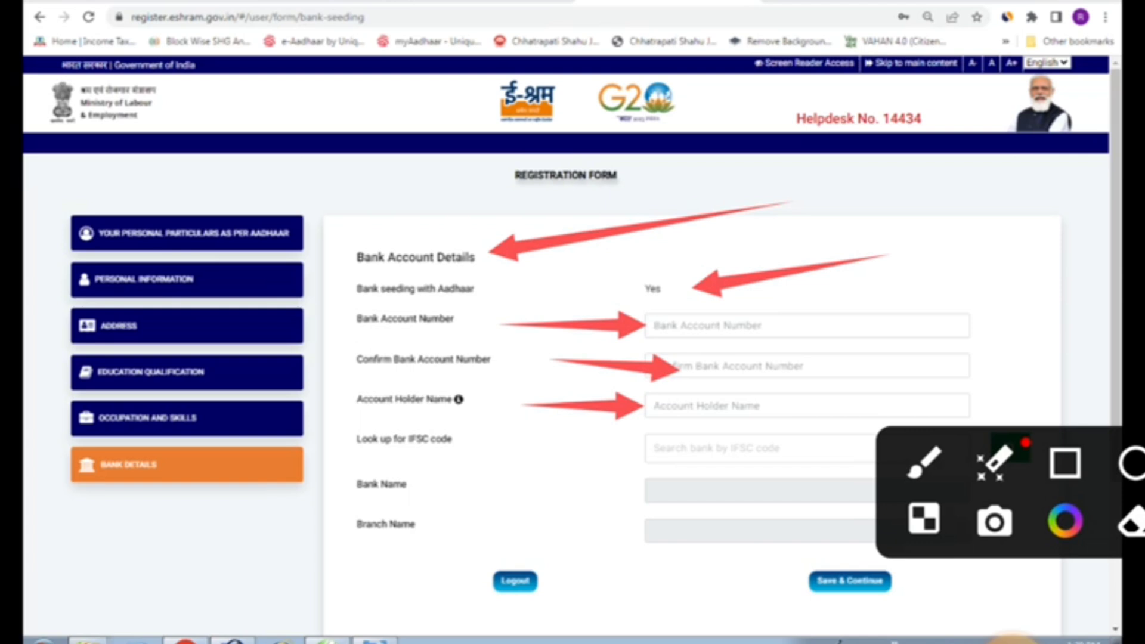
# - Draw red arrows to the IFSC code lookup, Bank Name, Branch Name and Save & Continue on the bank details form
pyautogui.moveTo(537, 449); pyautogui.dragTo(681, 449)
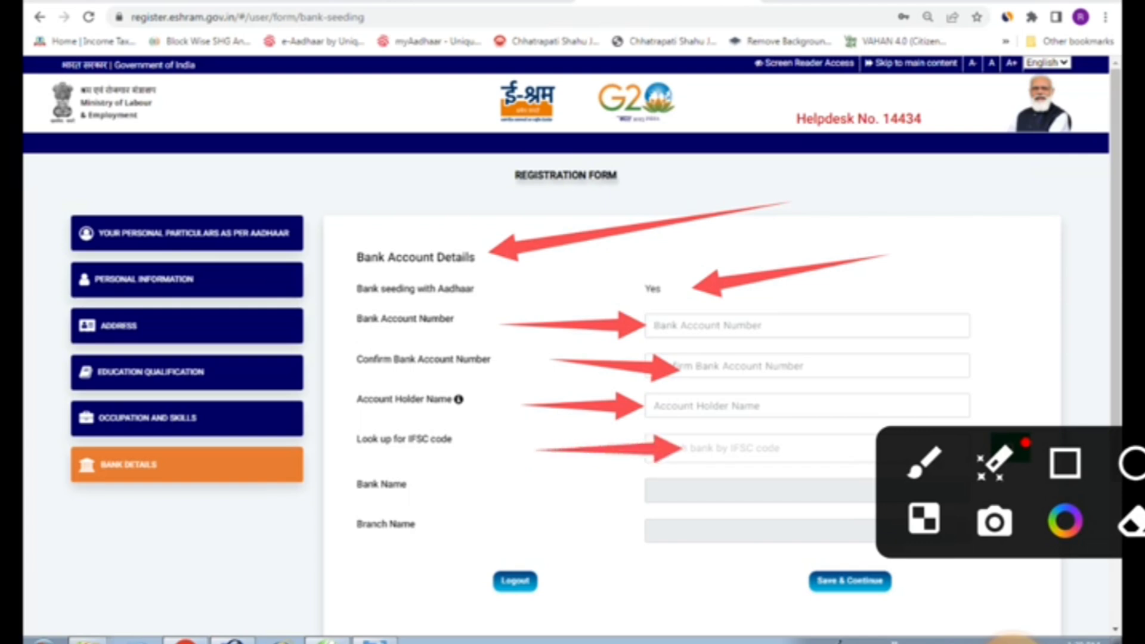
pyautogui.moveTo(537, 483); pyautogui.dragTo(665, 489)
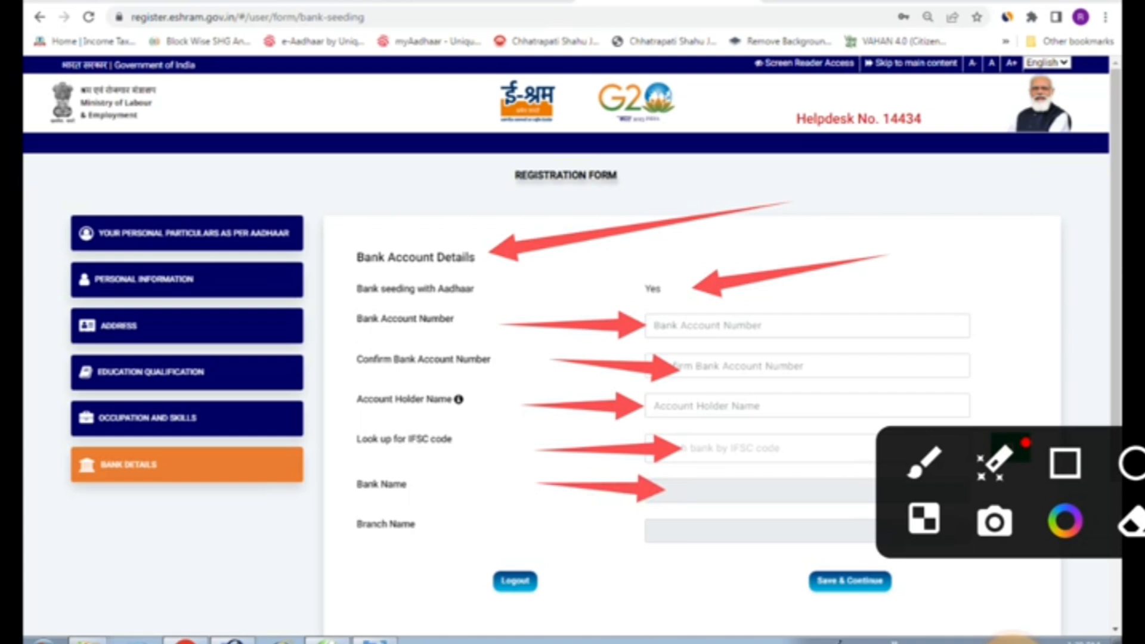
pyautogui.moveTo(555, 520); pyautogui.dragTo(671, 525)
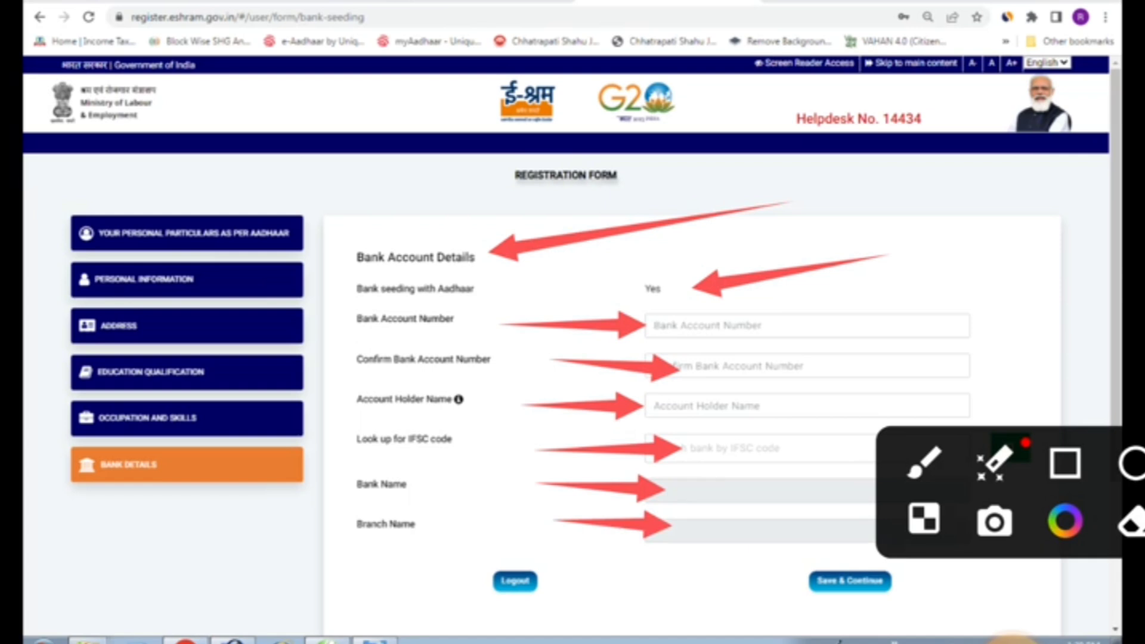
pyautogui.moveTo(674, 607); pyautogui.dragTo(812, 581)
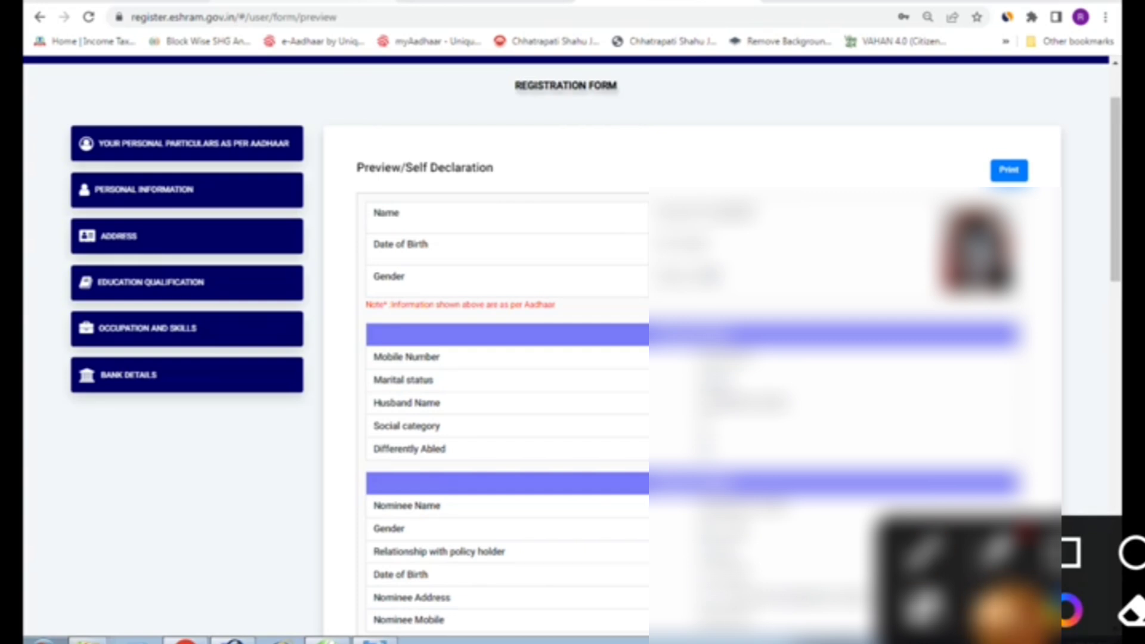
# - Mark the Preview/Self Declaration heading and the listed personal details with red arrows
pyautogui.moveTo(908, 110)
pyautogui.mouseDown()
pyautogui.moveTo(683, 163)
pyautogui.moveTo(556, 170)
pyautogui.mouseUp()
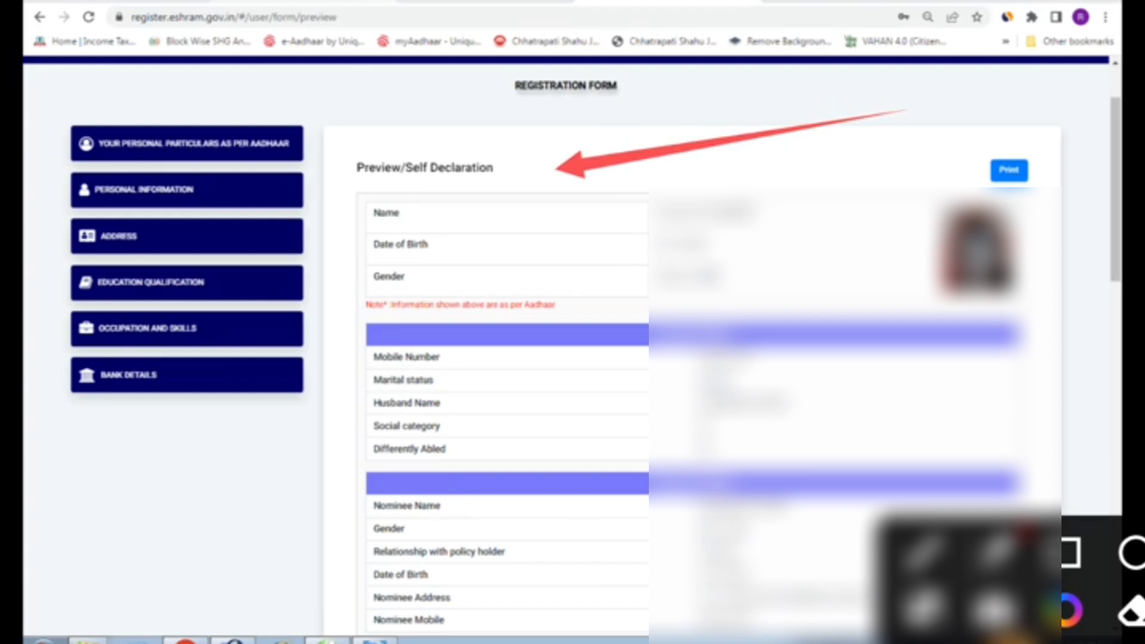
pyautogui.moveTo(243, 528)
pyautogui.mouseDown()
pyautogui.moveTo(233, 543)
pyautogui.moveTo(429, 425)
pyautogui.mouseUp()
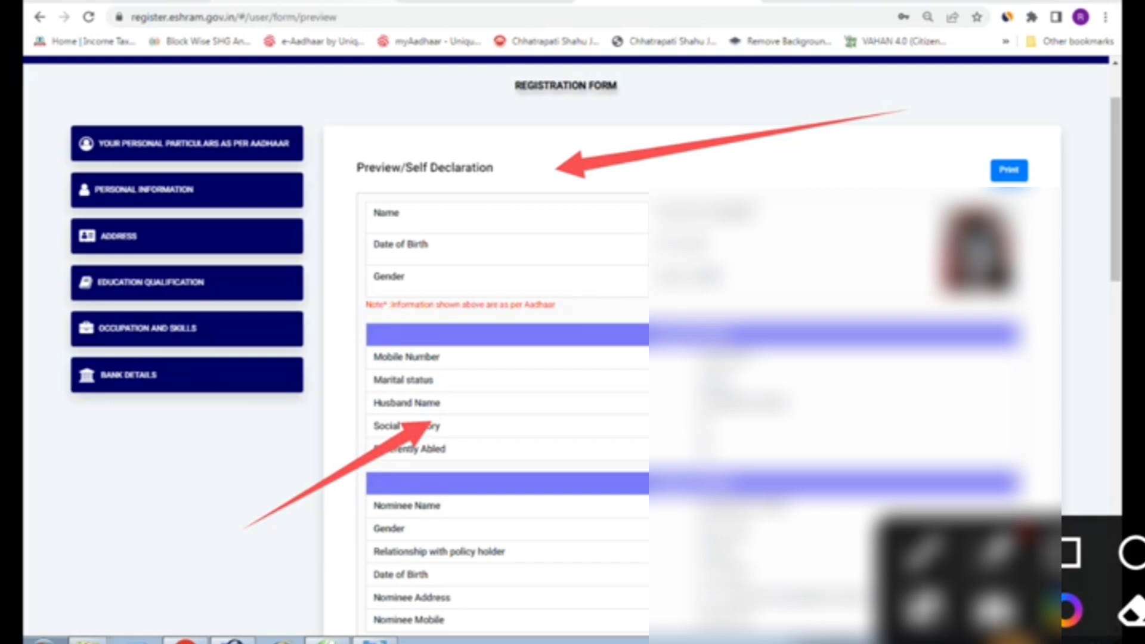
# - Reactivate screen annotation at the end of the preview and draw a red arrow to Edit
pyautogui.scroll(-9, 573, 346)
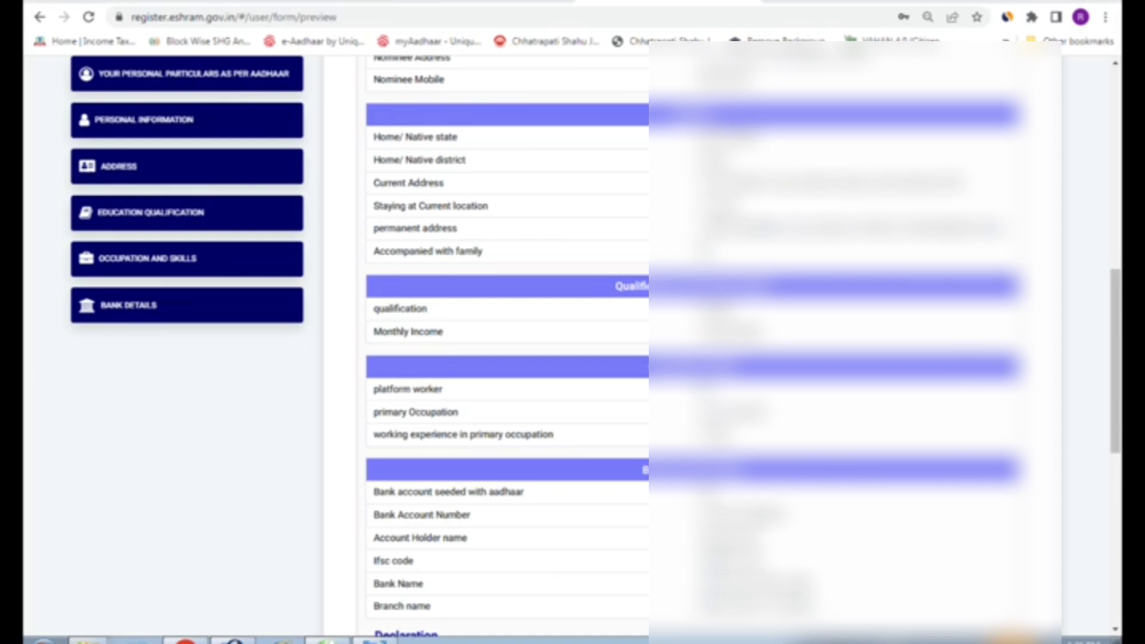
pyautogui.scroll(-7, 692, 345)
pyautogui.click(1012, 639)
pyautogui.click(1073, 516)
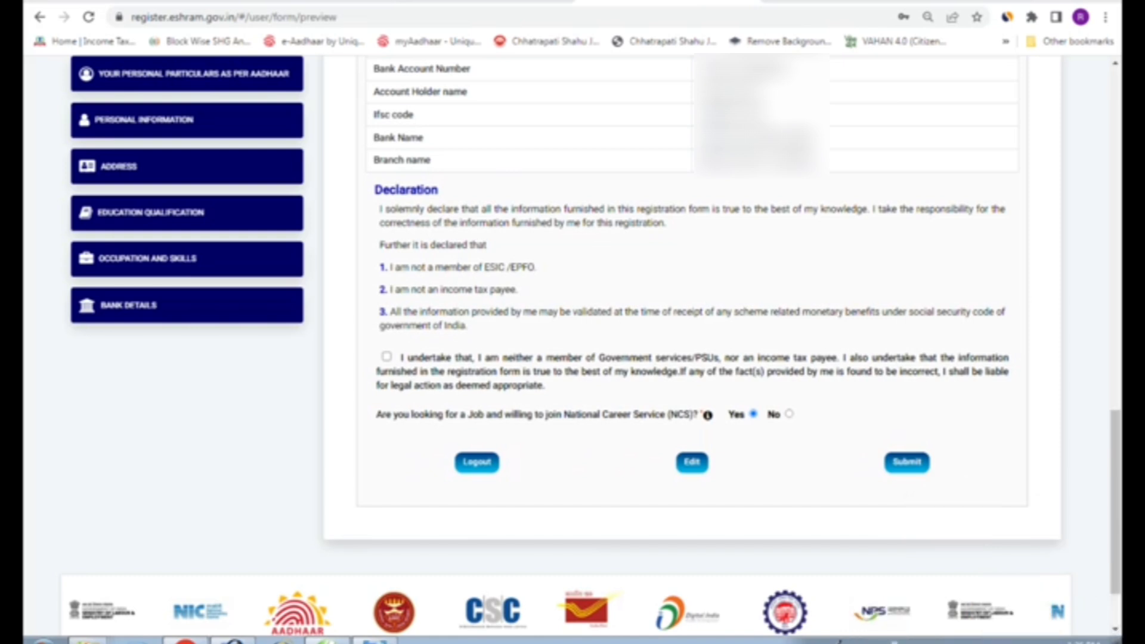
pyautogui.click(925, 553)
pyautogui.moveTo(549, 529); pyautogui.dragTo(671, 476)
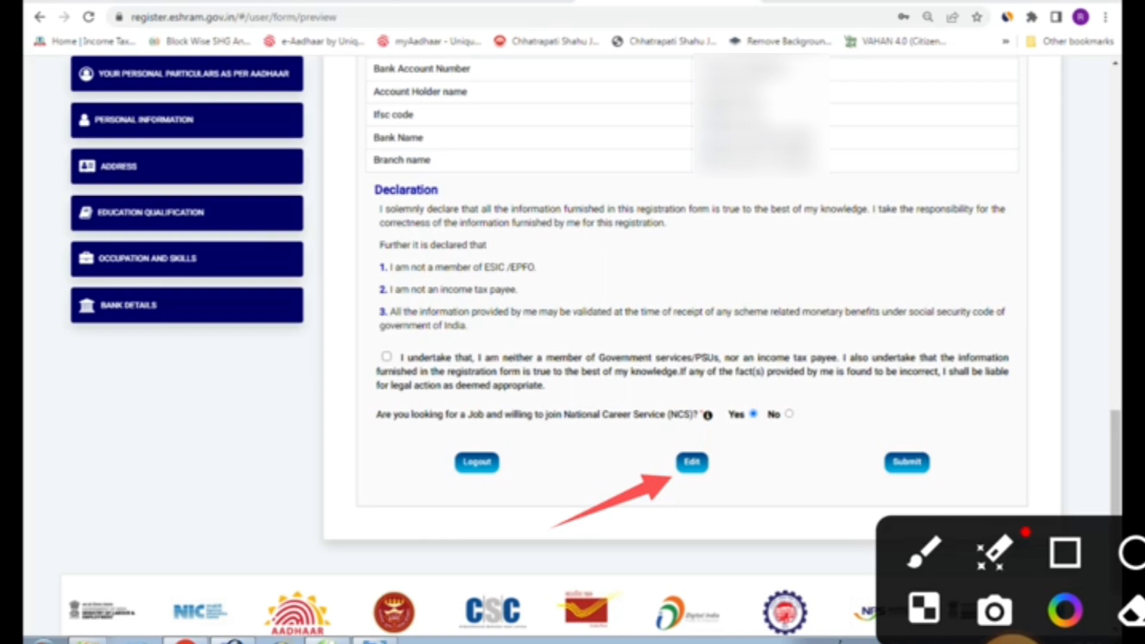
# - Draw red arrows to the Declaration text, the undertaking checkbox, the National Career Service question and Submit
pyautogui.moveTo(295, 355); pyautogui.dragTo(394, 231)
pyautogui.moveTo(369, 309); pyautogui.dragTo(389, 358)
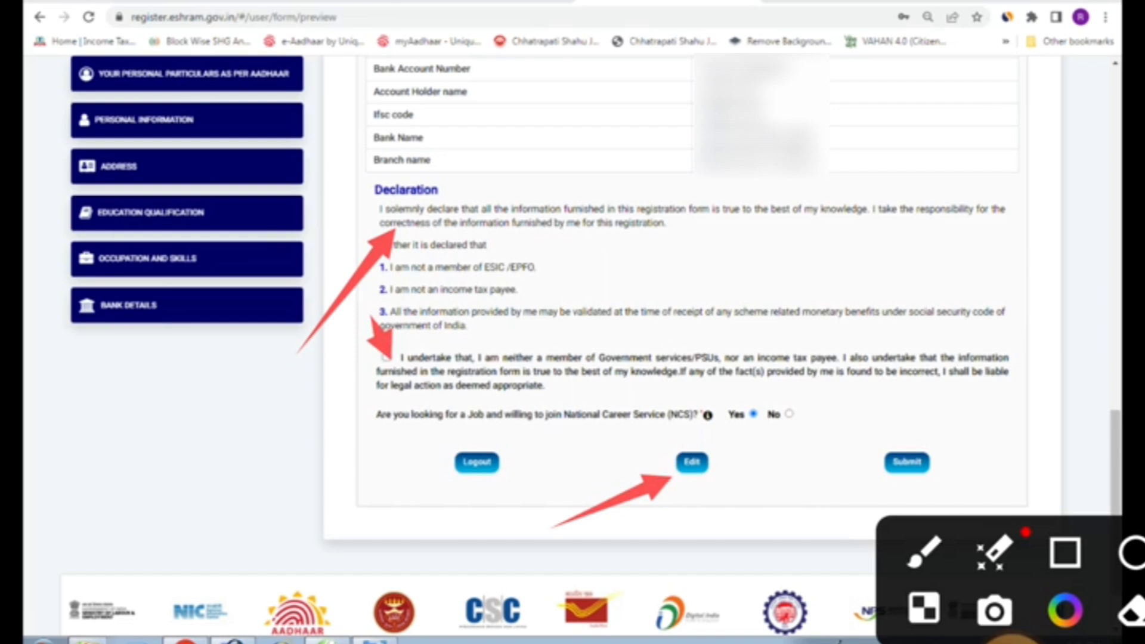
pyautogui.moveTo(277, 481); pyautogui.dragTo(406, 424)
pyautogui.moveTo(1017, 335); pyautogui.dragTo(911, 457)
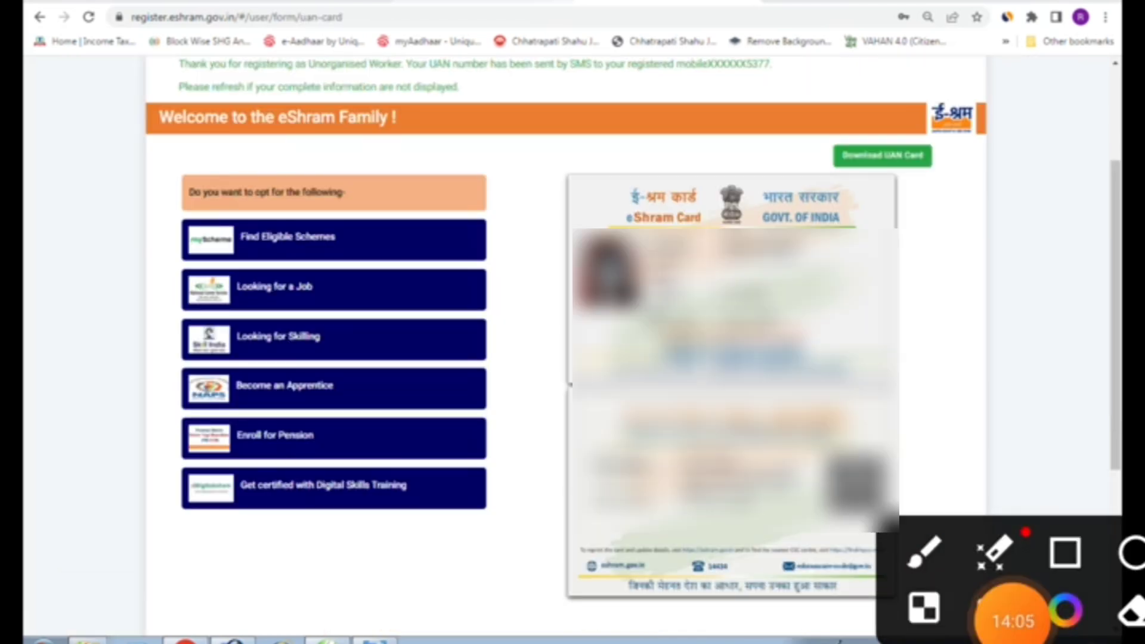
# - Mark the eShram card and Download UAN Card with red arrows, and close the annotation overlay
pyautogui.moveTo(1046, 157); pyautogui.dragTo(847, 292)
pyautogui.moveTo(667, 125); pyautogui.dragTo(842, 159)
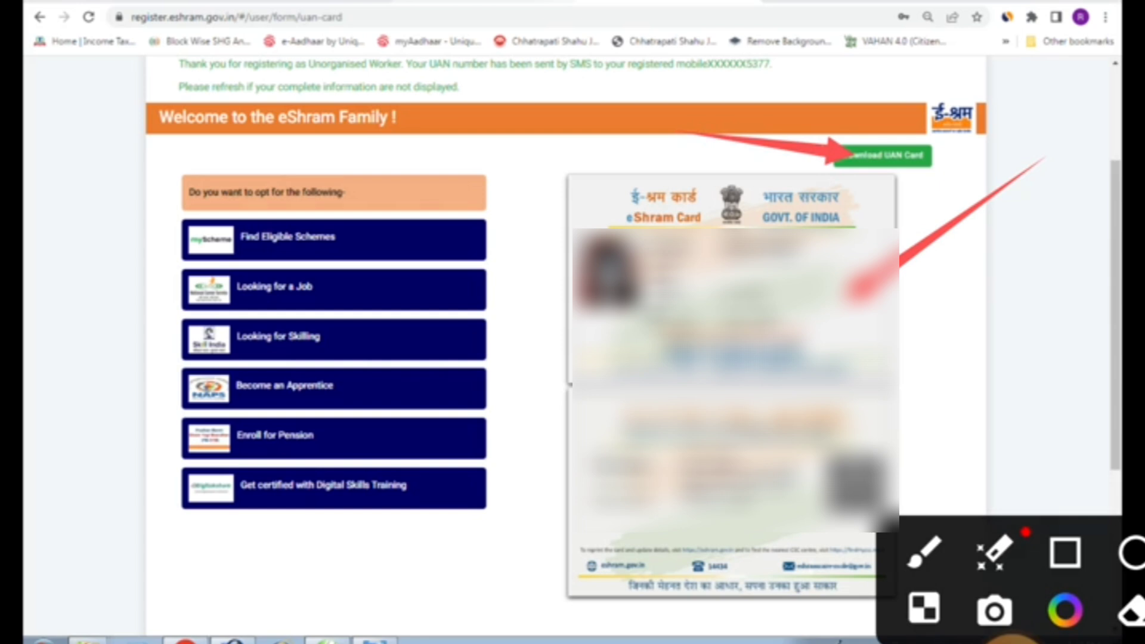
pyautogui.click(1012, 643)
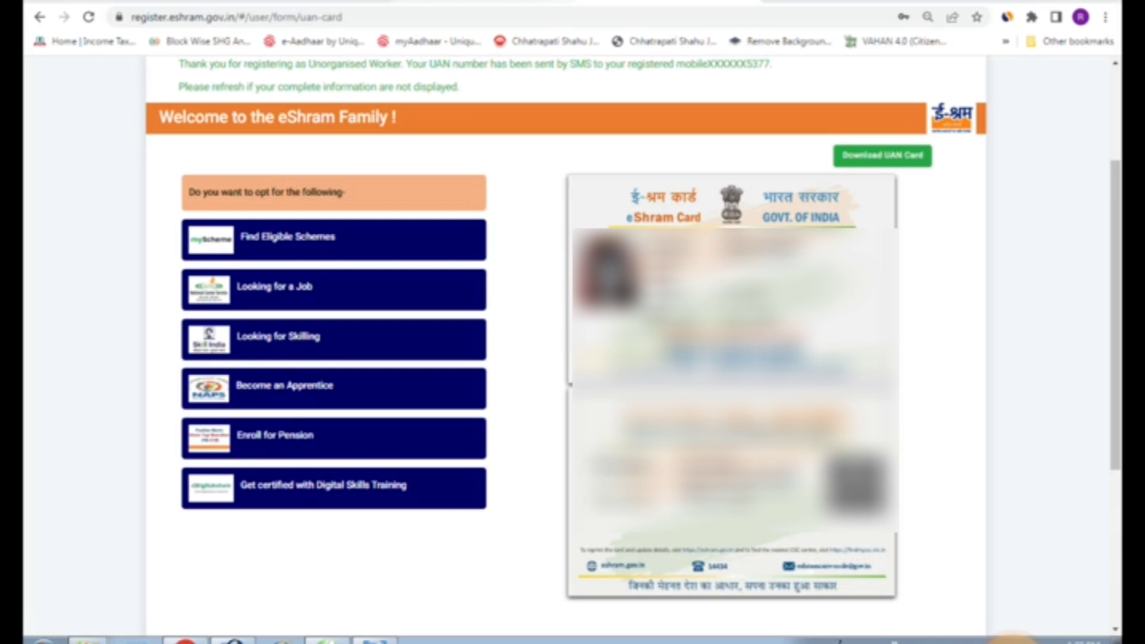